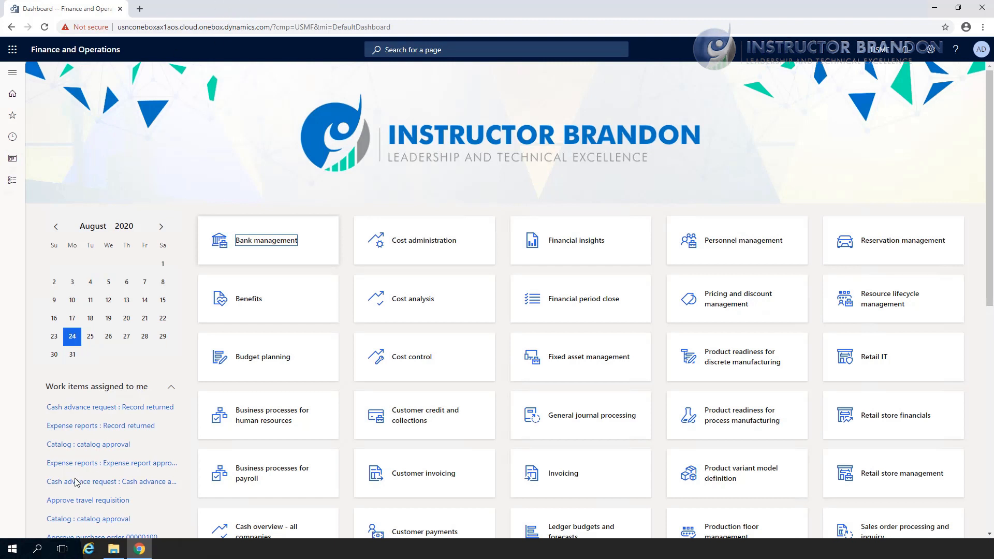
Launch the Microsoft Dynamics 365 Unified Operations Trace Parser as administrator and bring up its Select Trace window.
click(11, 550)
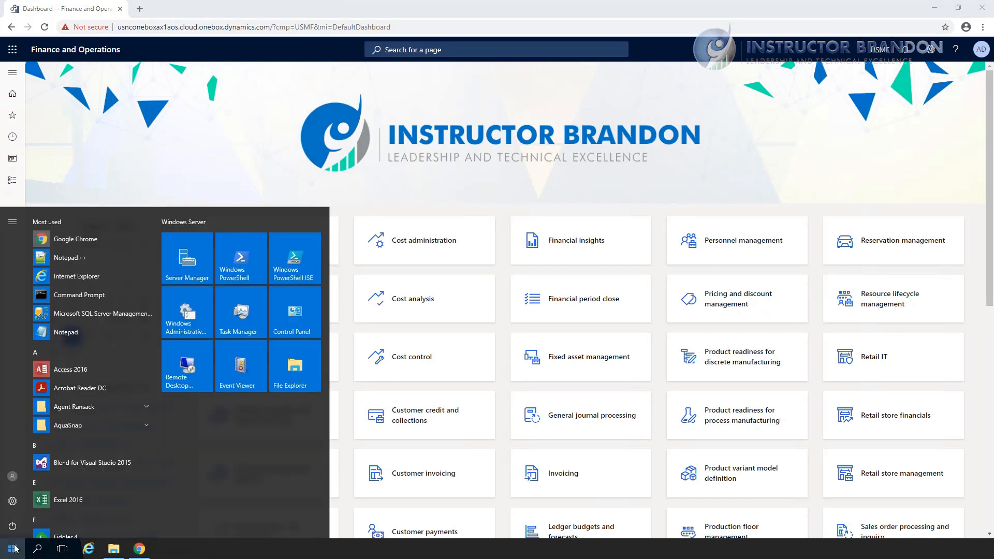
click(13, 549)
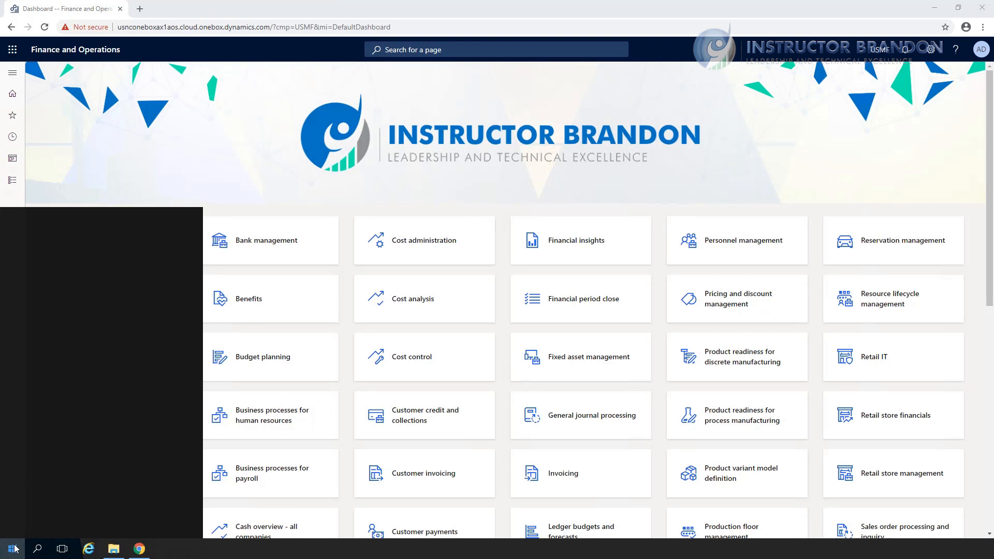
text(tra)
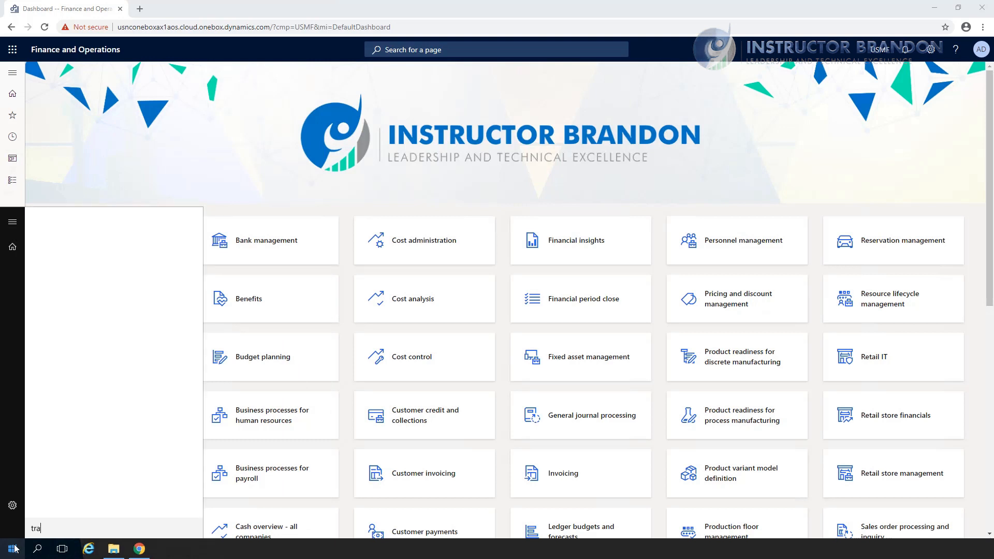
text(ce)
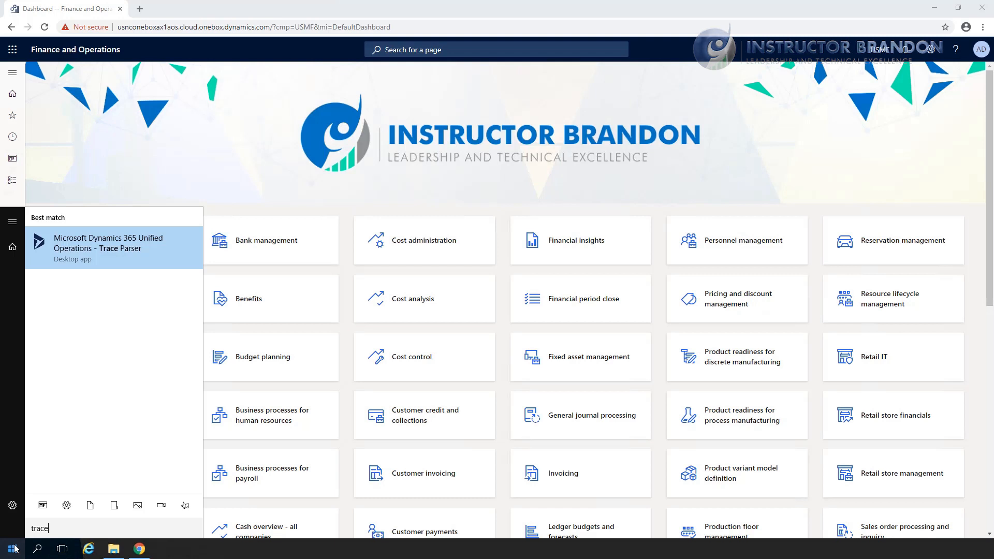
right_click(128, 252)
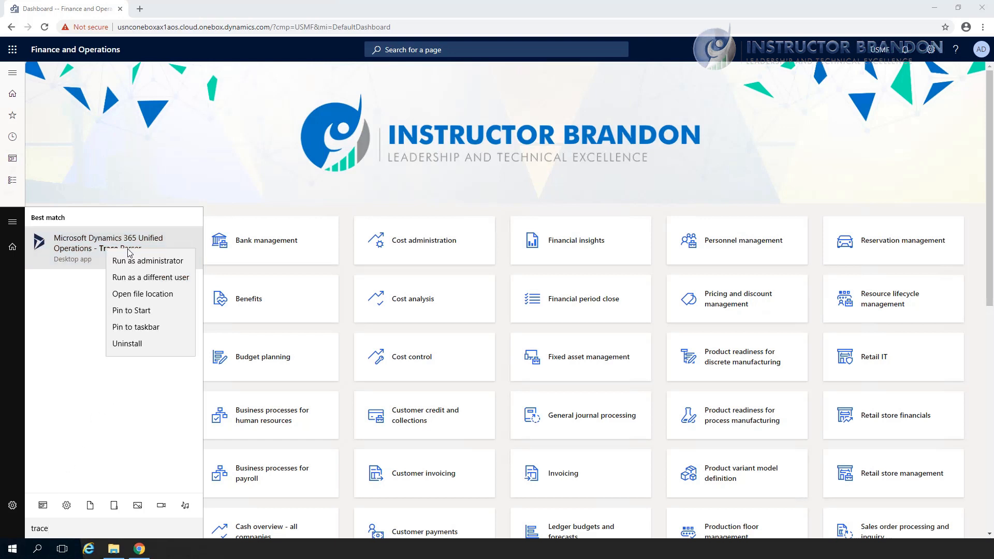
click(140, 260)
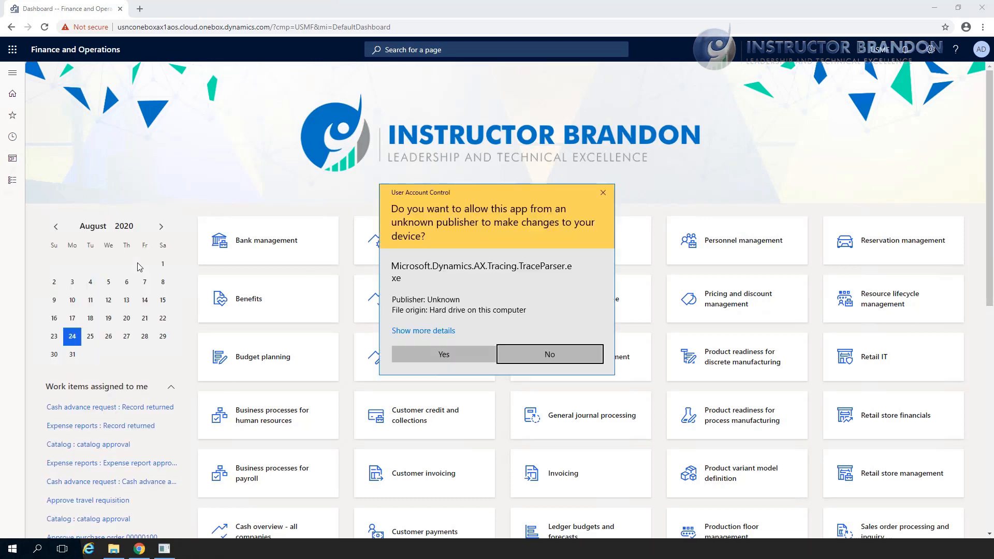
click(443, 354)
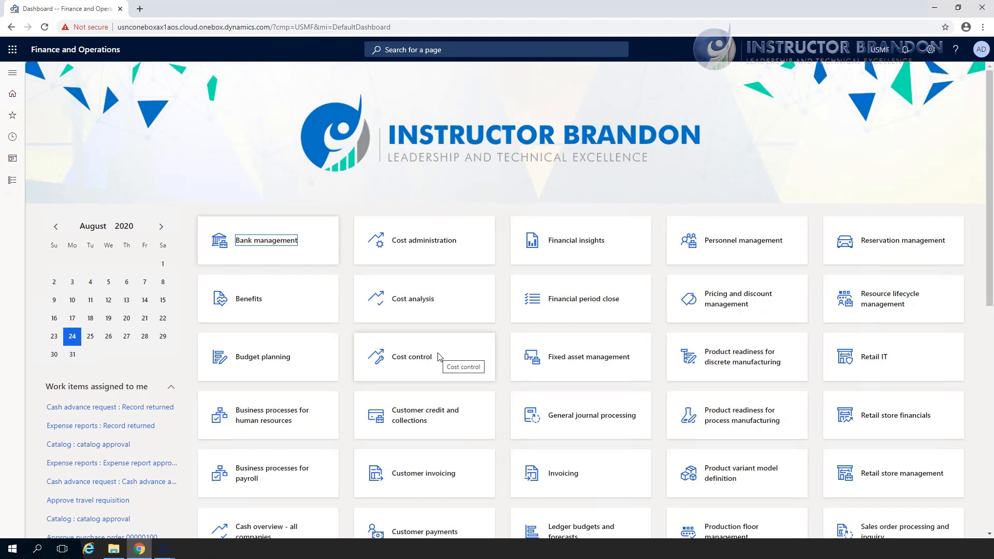
mouse_move(164, 551)
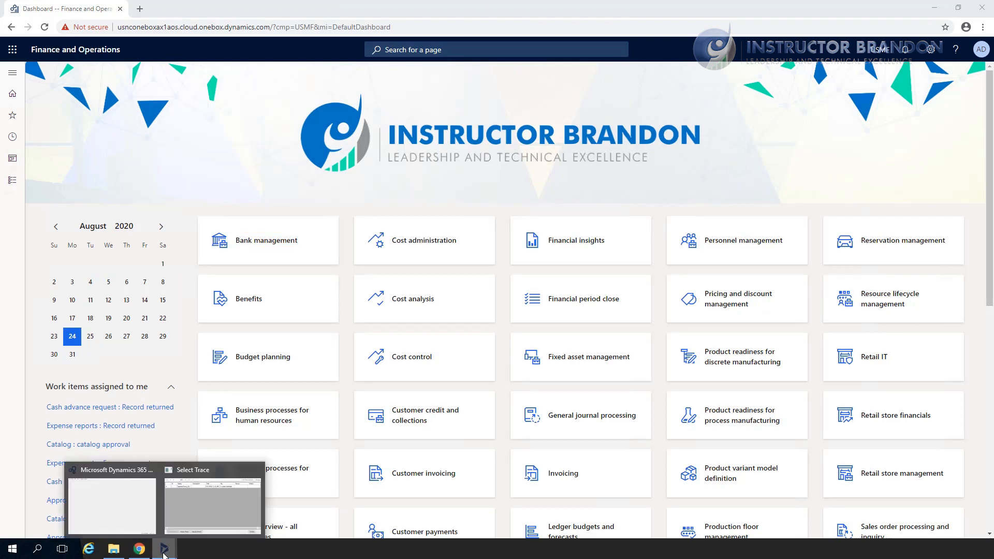
click(224, 520)
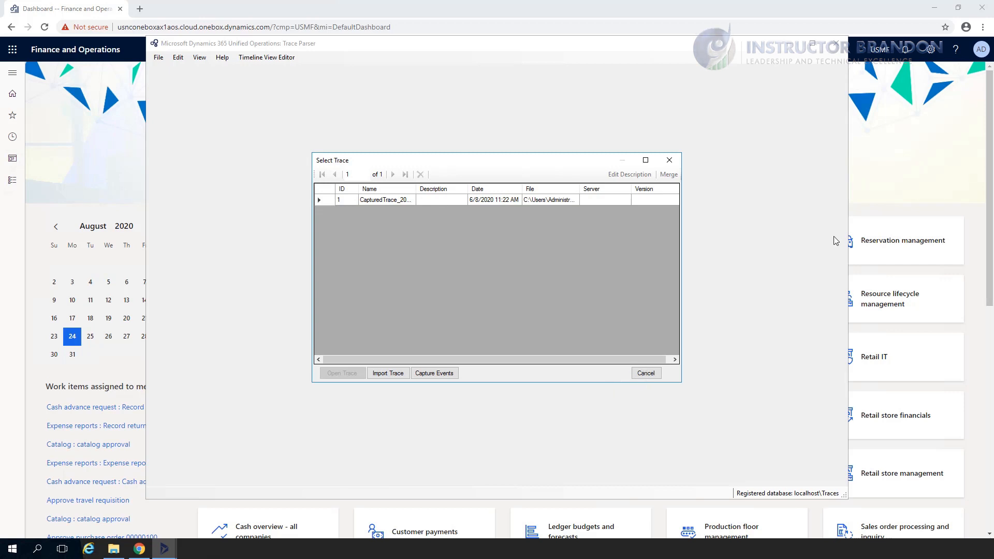
Switch to Finance and Operations in the browser and open the All purchase orders list from Accounts payable.
click(873, 185)
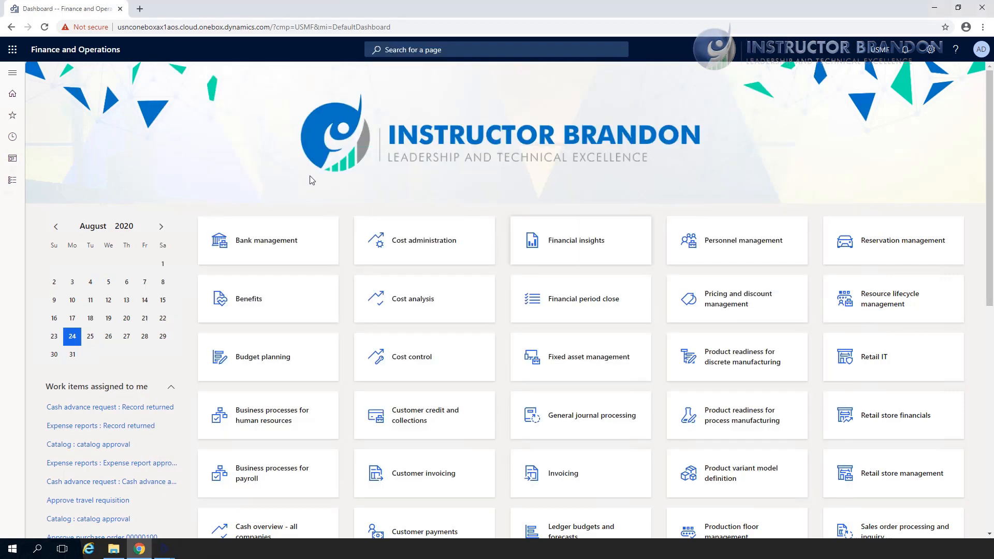
click(8, 76)
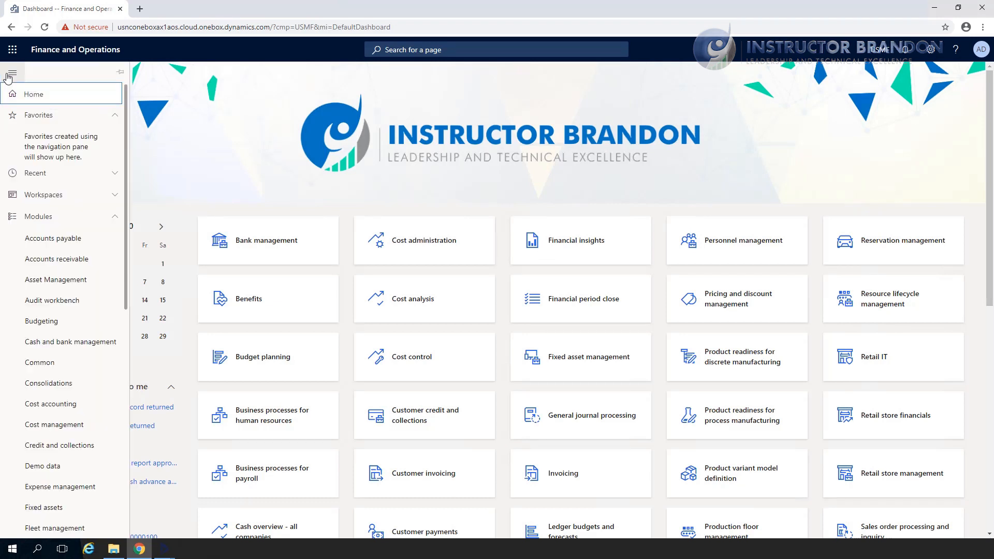
click(61, 239)
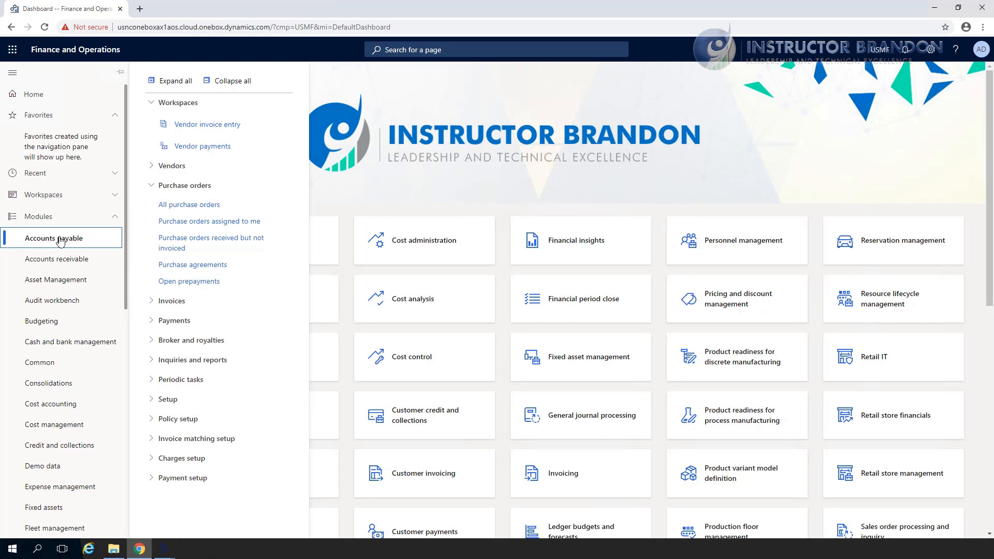
click(187, 210)
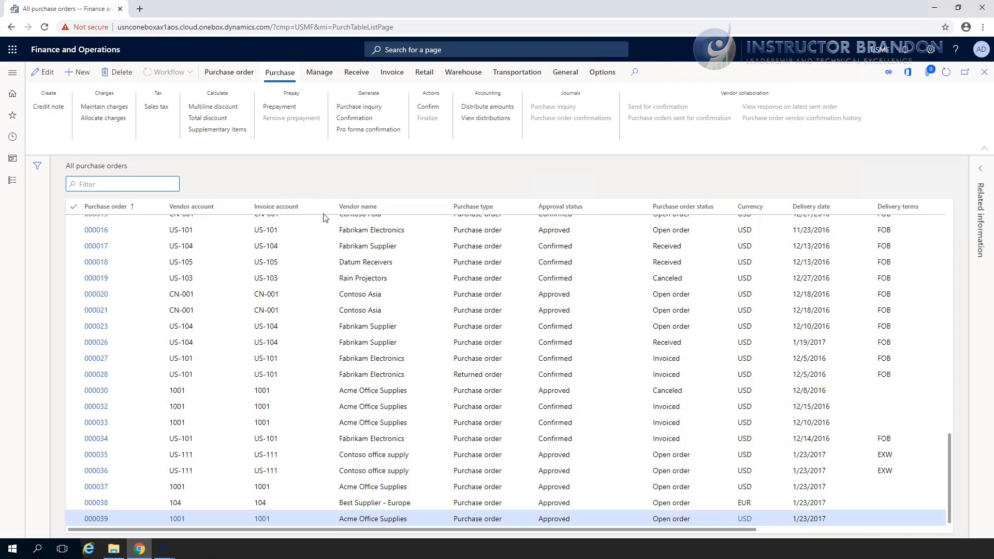
Return to Trace Parser, open the event capture settings and enable Save to File.
mouse_move(161, 551)
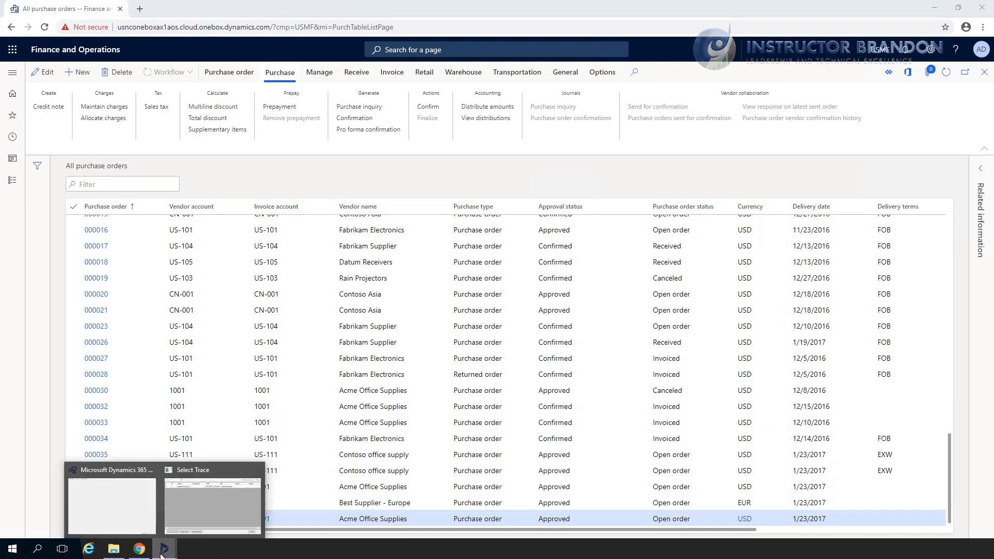
click(230, 500)
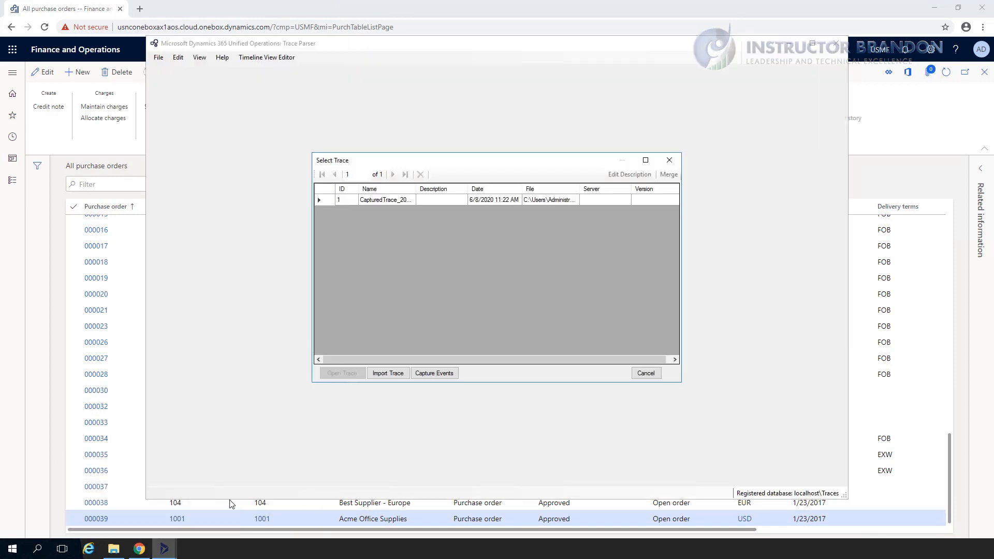
click(428, 376)
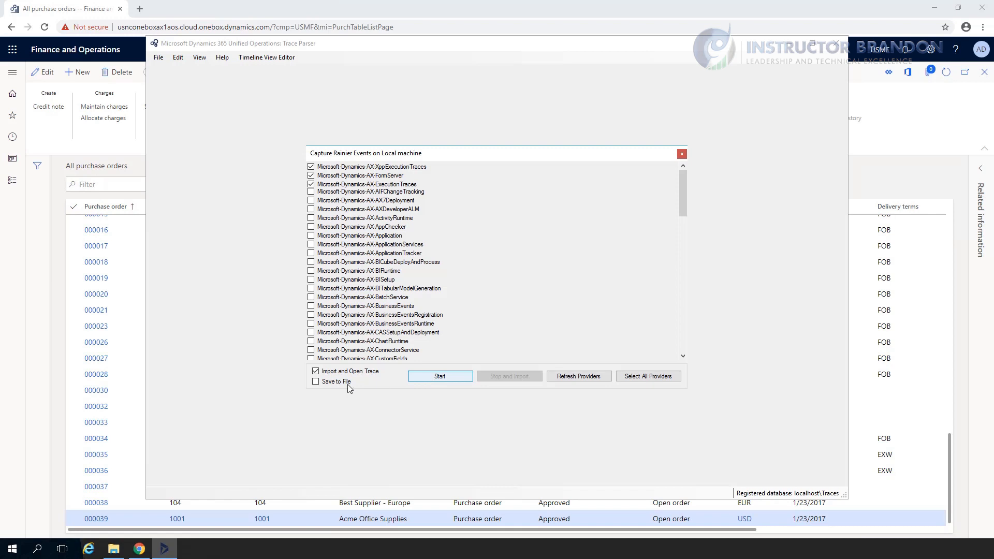
click(316, 382)
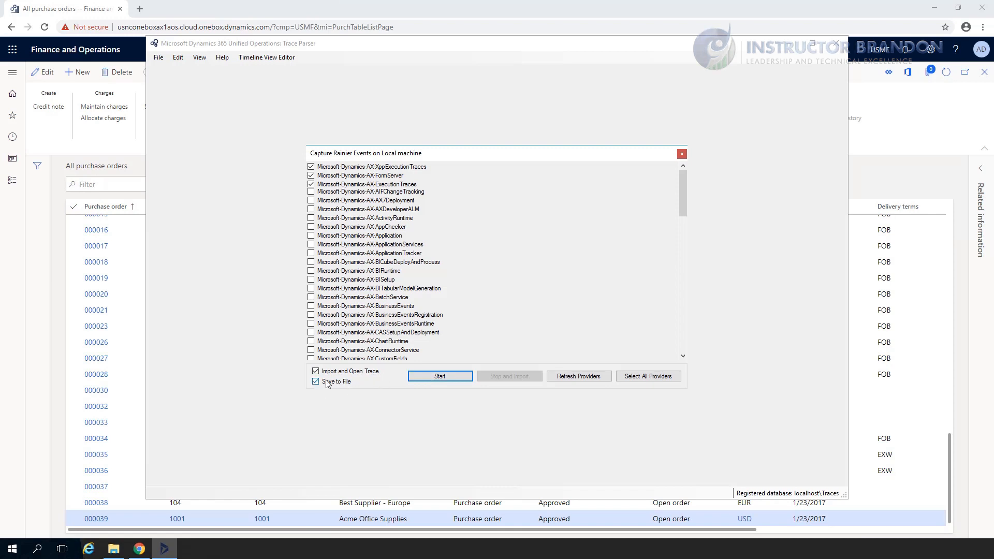
Start the event capture, saving the trace file in Documents as DynamicsDemoTrace.
click(439, 383)
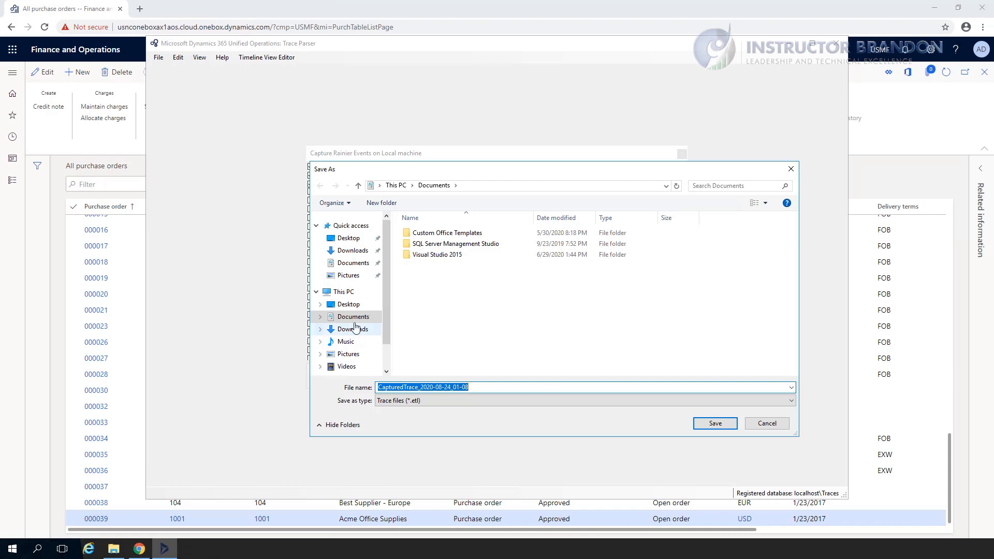
click(342, 317)
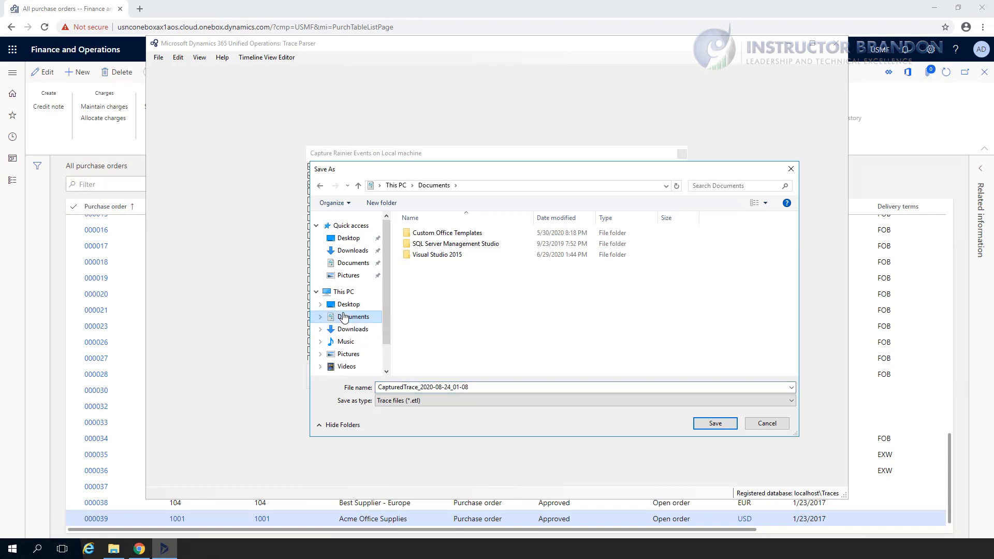
double_click(476, 387)
key(BackSpace)
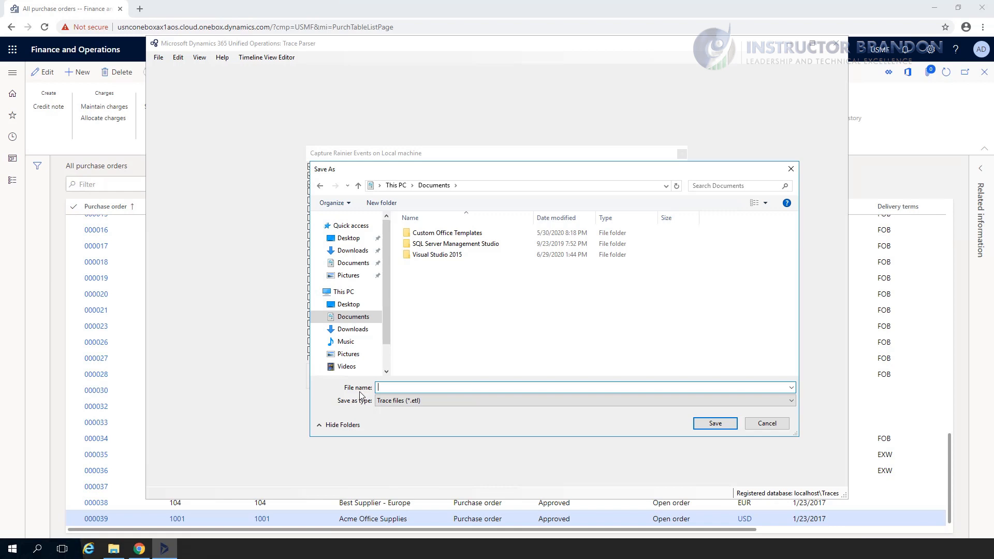
text(Dynamics)
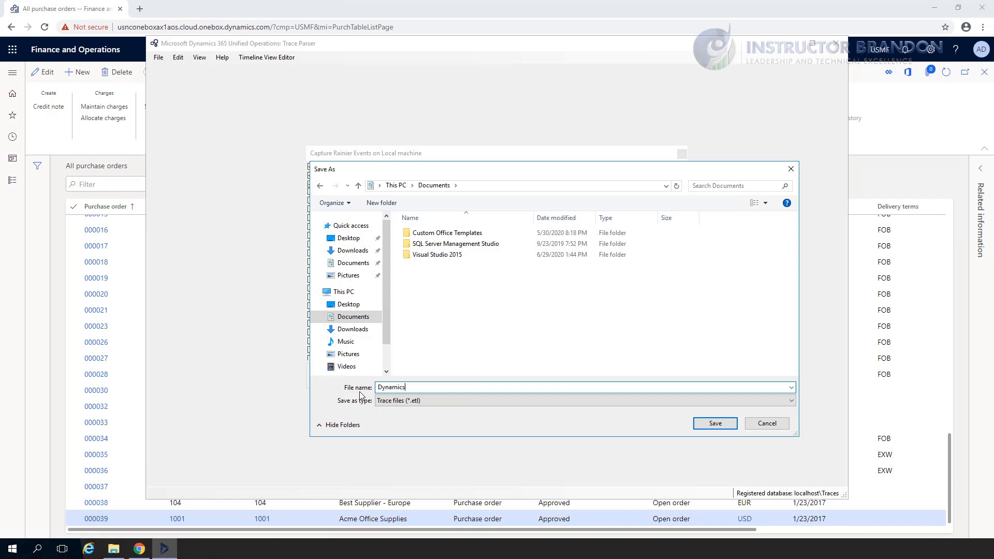
text(DemoTrace)
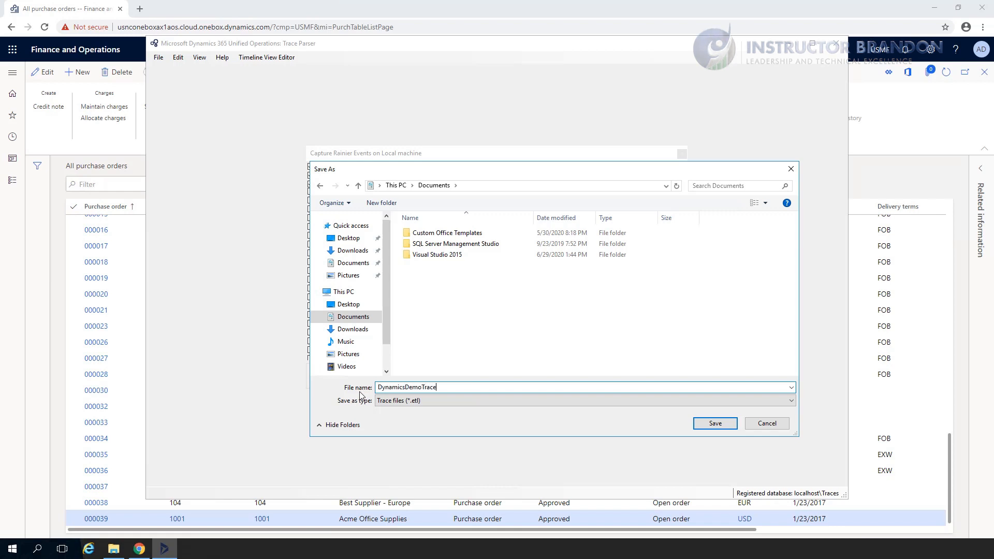
click(707, 428)
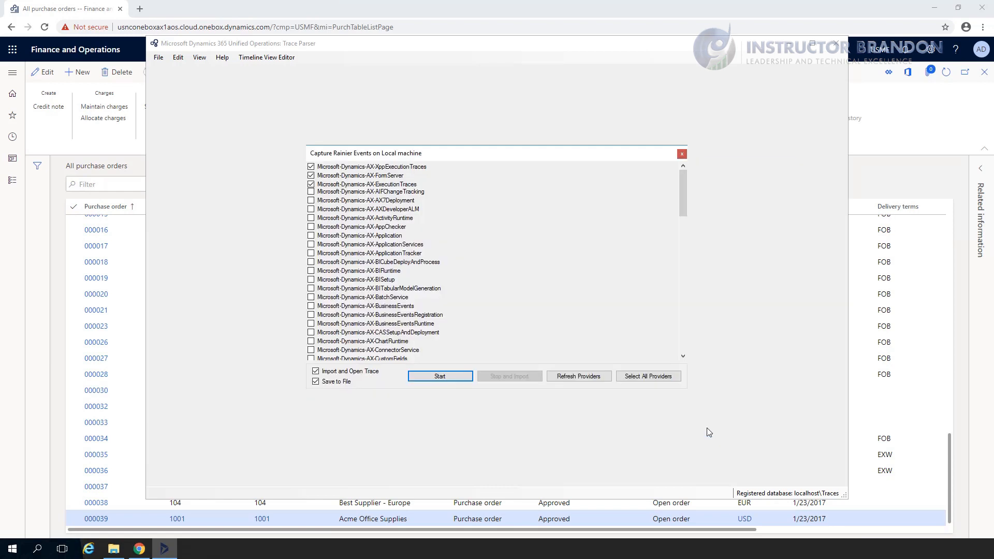
click(434, 381)
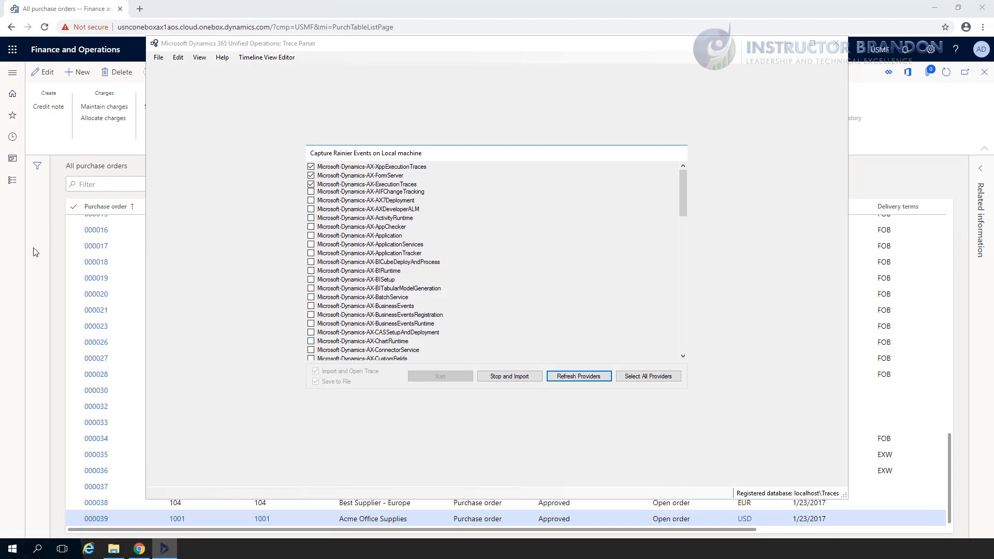
Open the Fabrikam Supplier purchase order with delivery date 12/13/2016 in the browser, and stop and import the capture in Trace Parser.
click(55, 252)
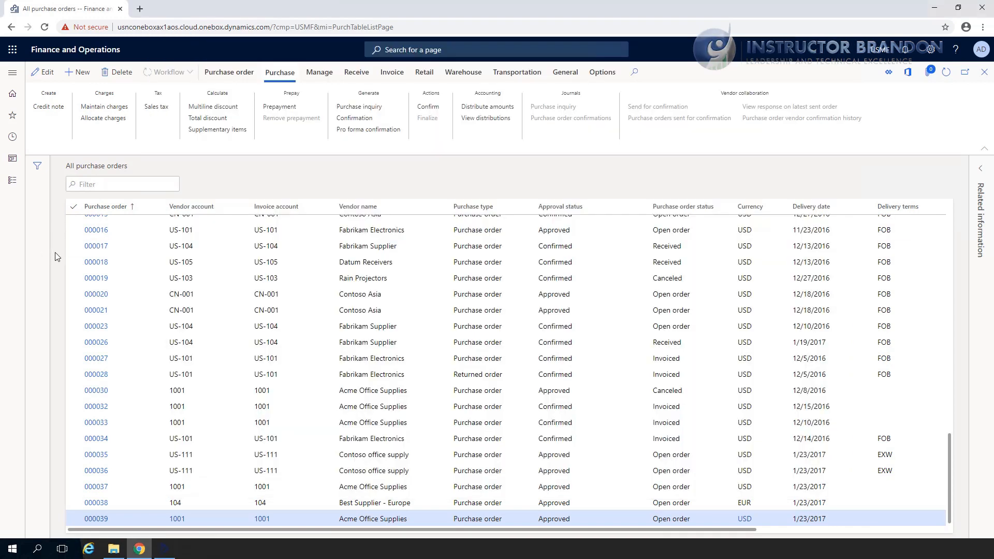
click(105, 252)
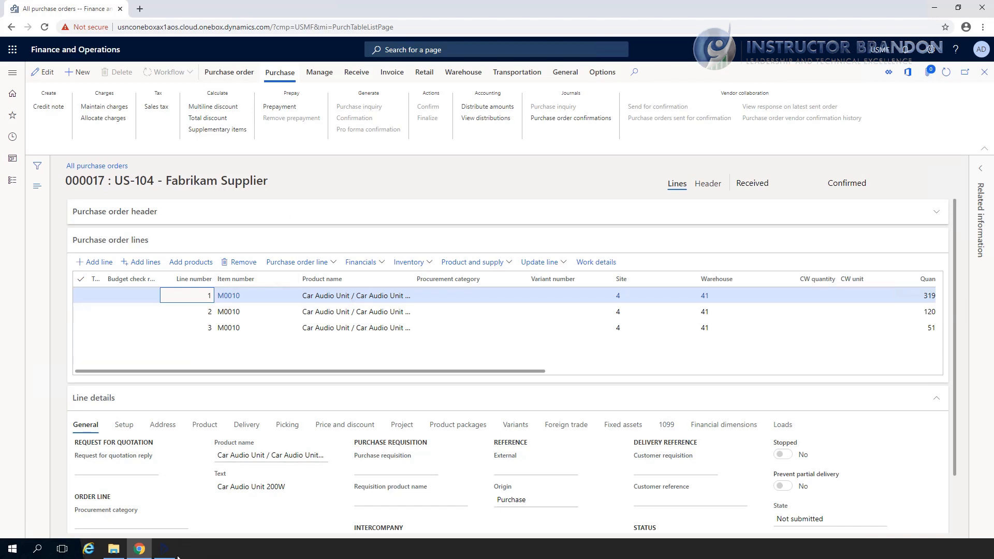
mouse_move(177, 555)
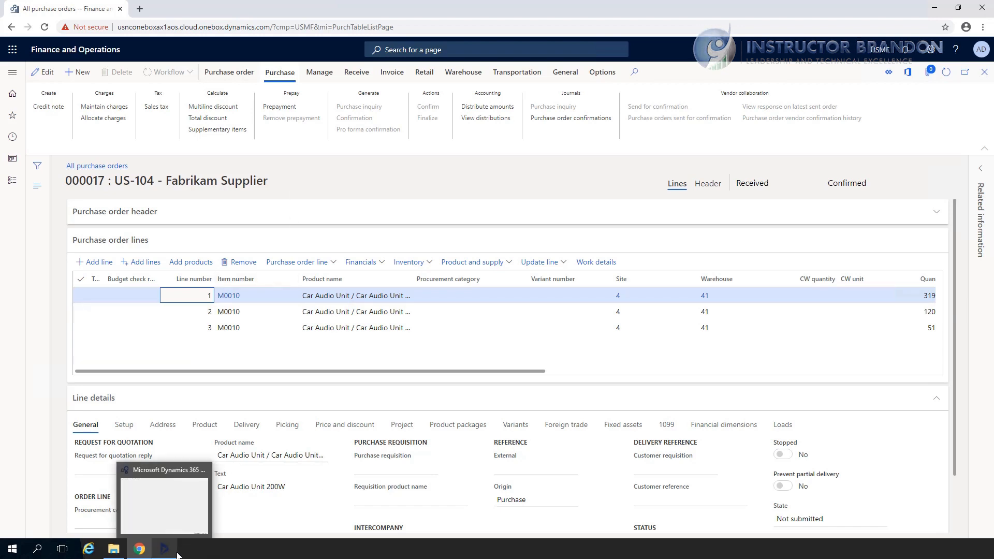
click(177, 555)
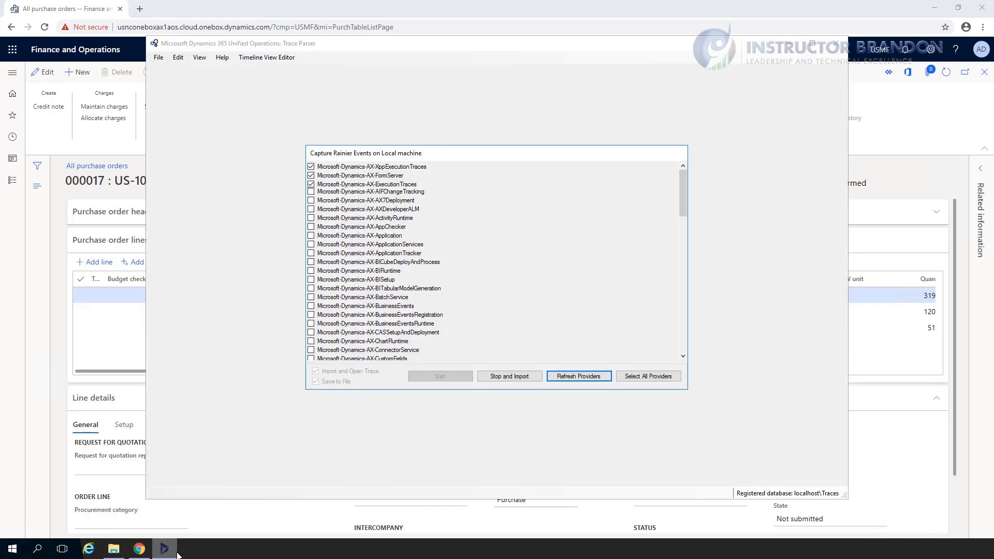
click(510, 377)
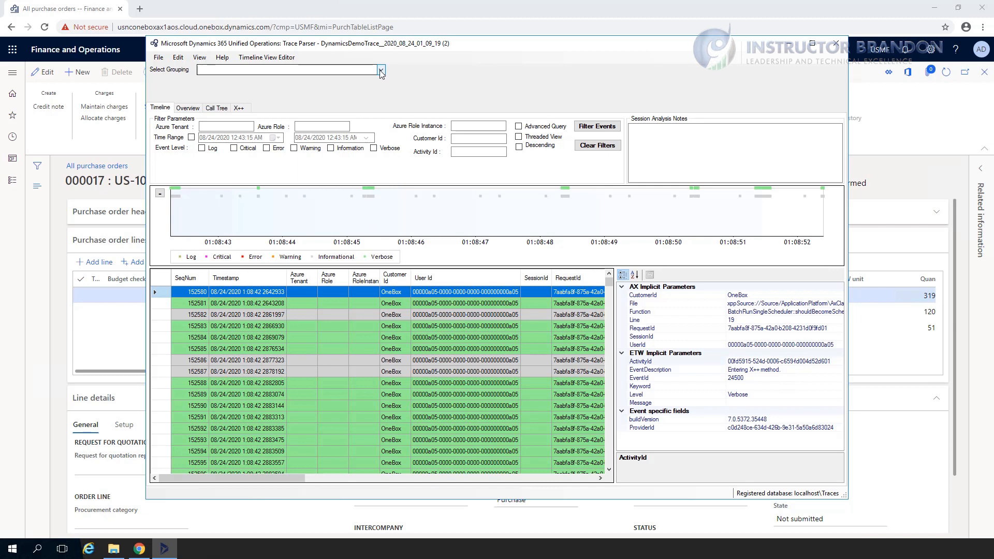
Maximize Trace Parser and examine the timeline's captured events, including their file names, method names, line numbers and messages.
click(812, 43)
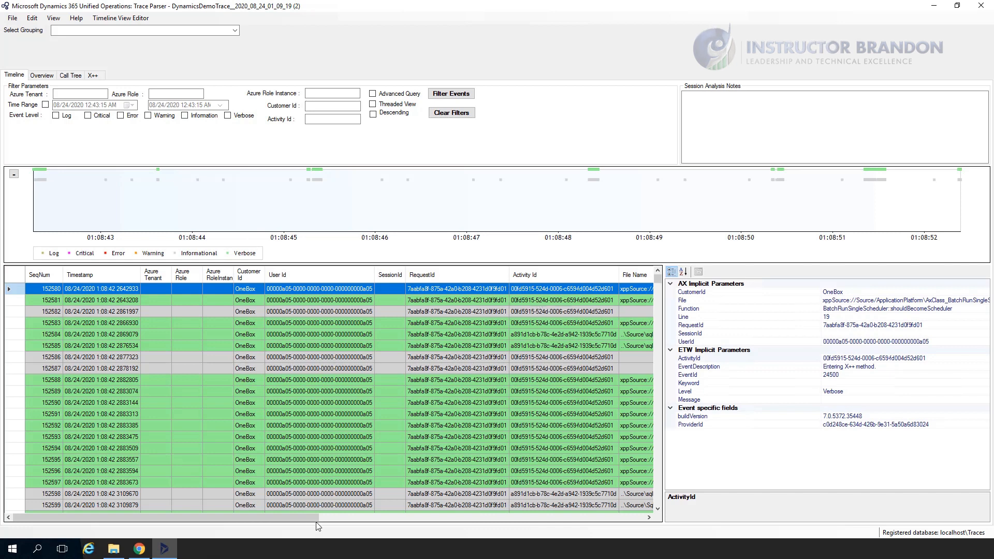
drag(315, 518, 455, 520)
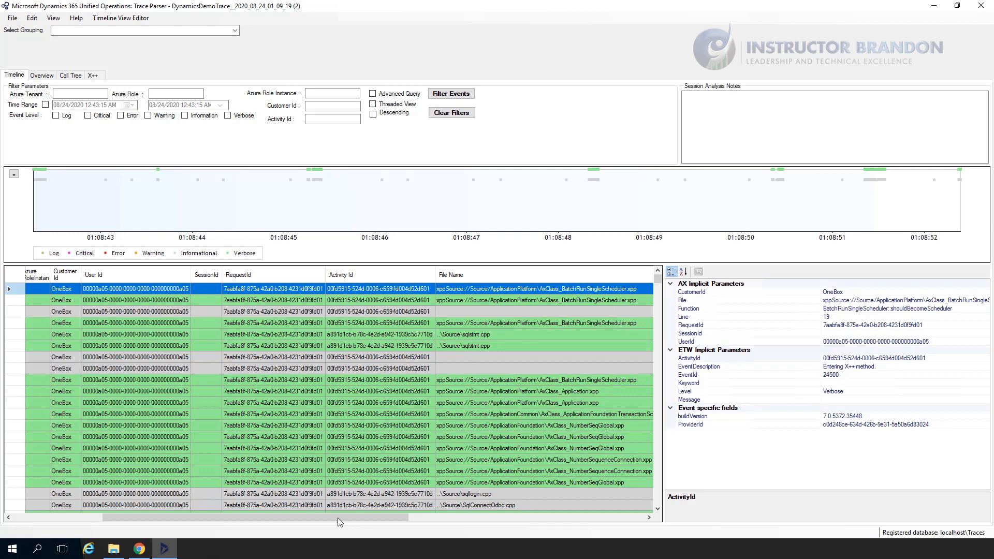
drag(333, 516, 172, 529)
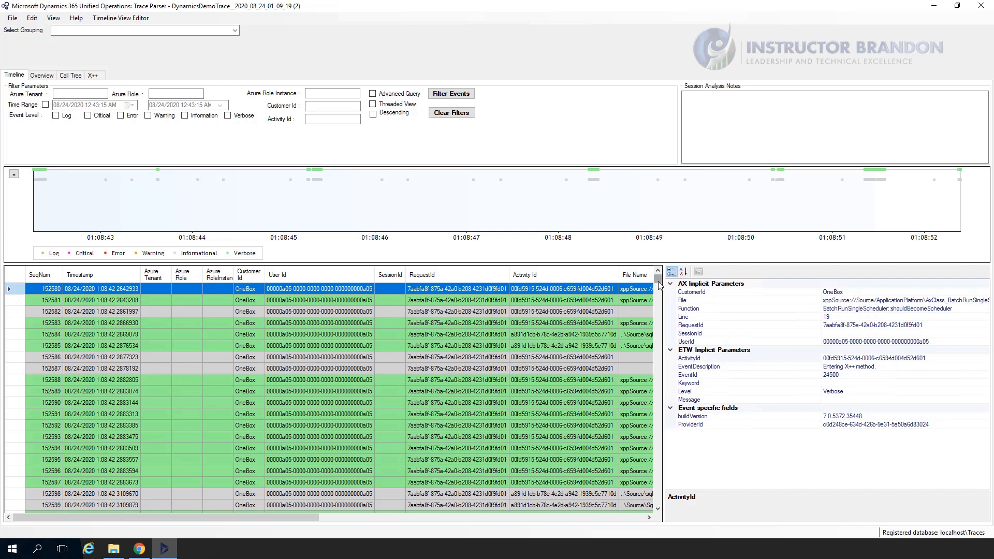
drag(660, 281, 660, 307)
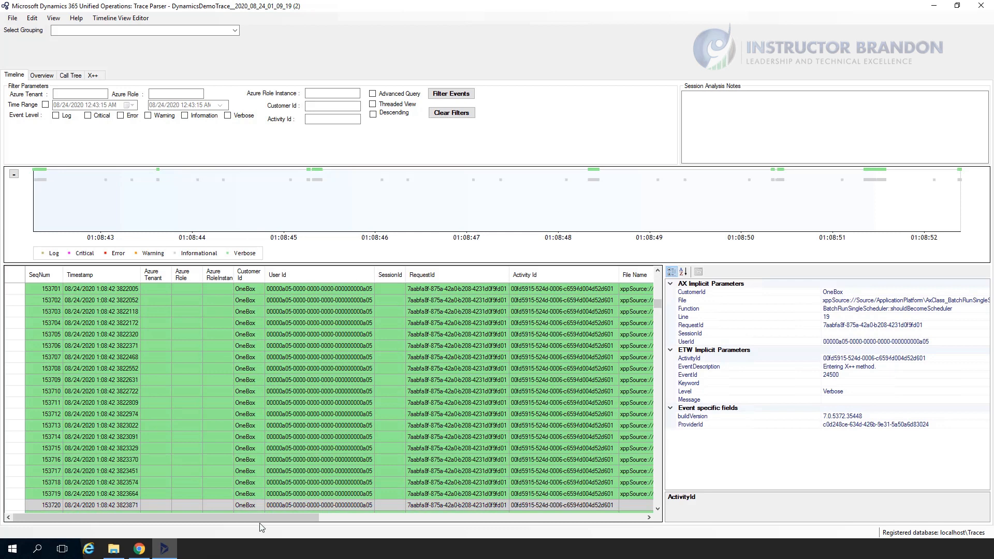
drag(262, 519, 500, 499)
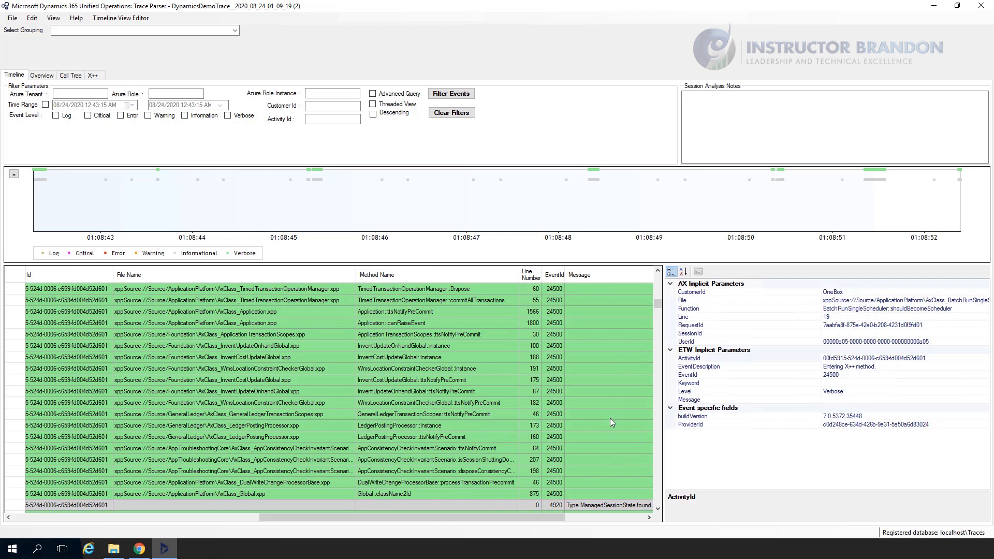
drag(658, 305, 664, 332)
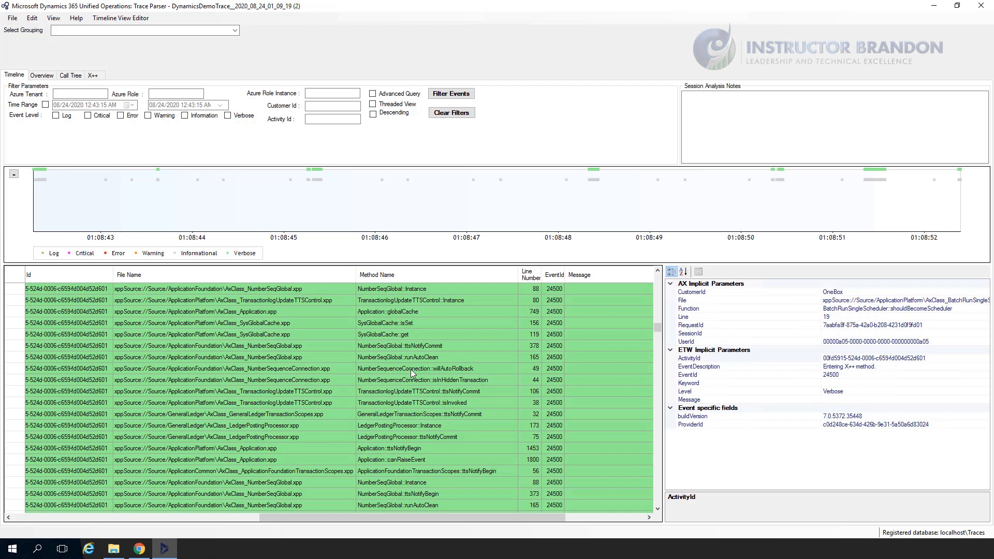
Examine the last events of the timeline, from their methods and messages back to their sequence numbers, timestamps and IDs.
drag(657, 333, 684, 528)
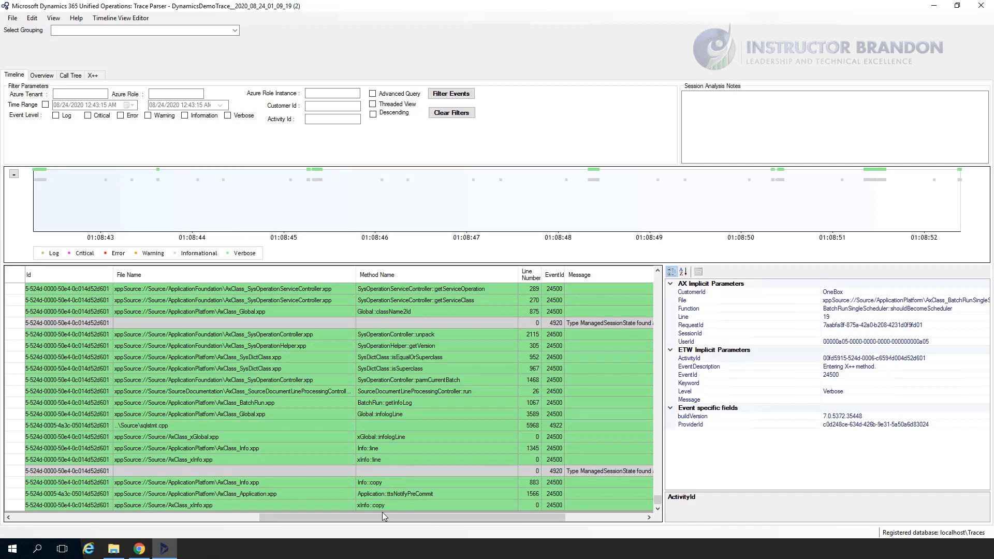
drag(365, 517, 58, 531)
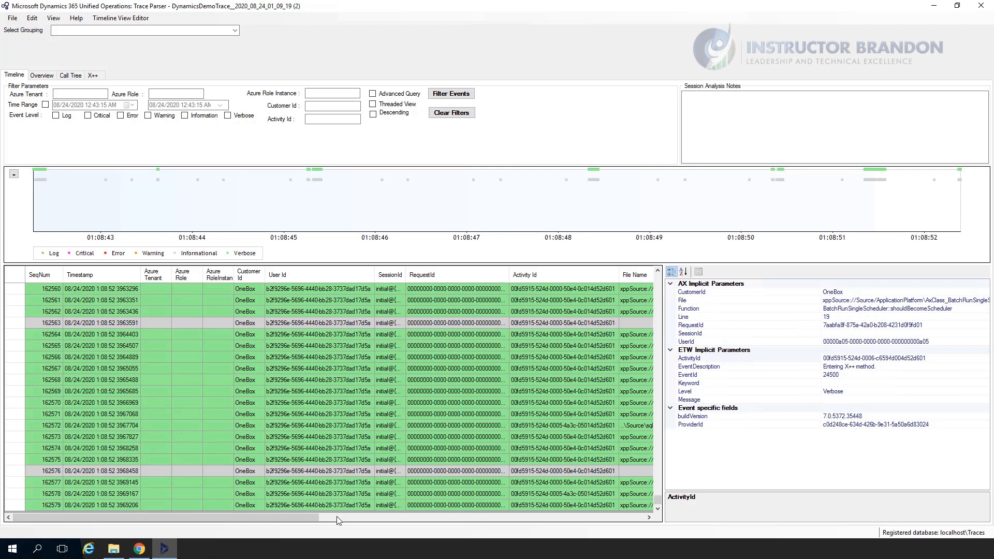
drag(251, 518, 114, 502)
Review the trace overview, comparing the top X++ methods by inclusive and exclusive duration, including FormDataUtil::CallTableDataMethod and BatchRun::serverFinishTaskWithInfoLog.
click(41, 75)
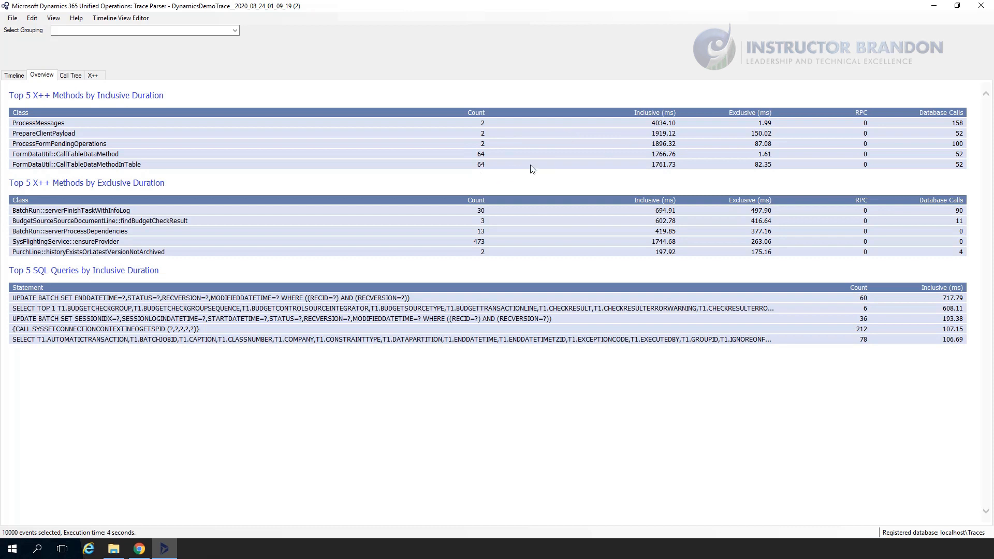
double_click(659, 153)
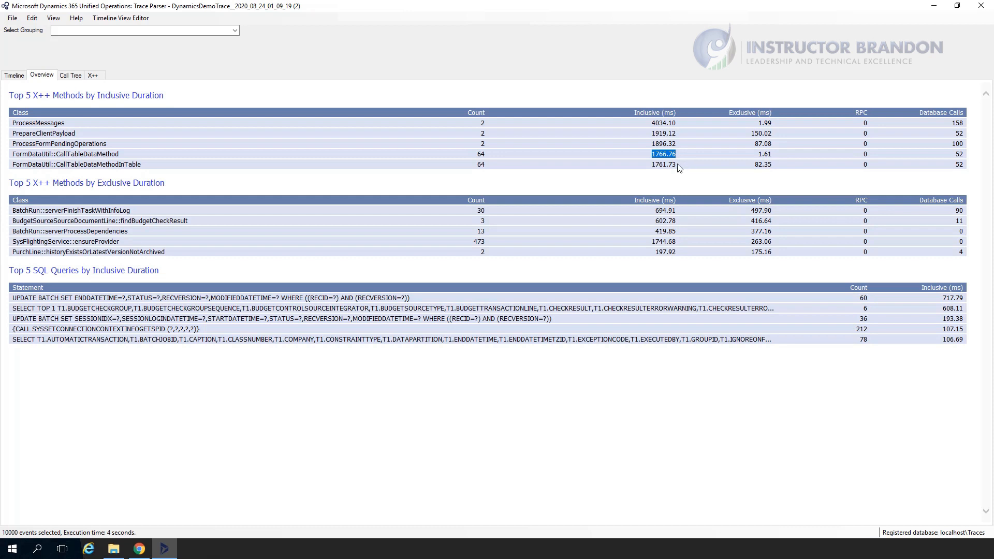
drag(652, 164, 665, 164)
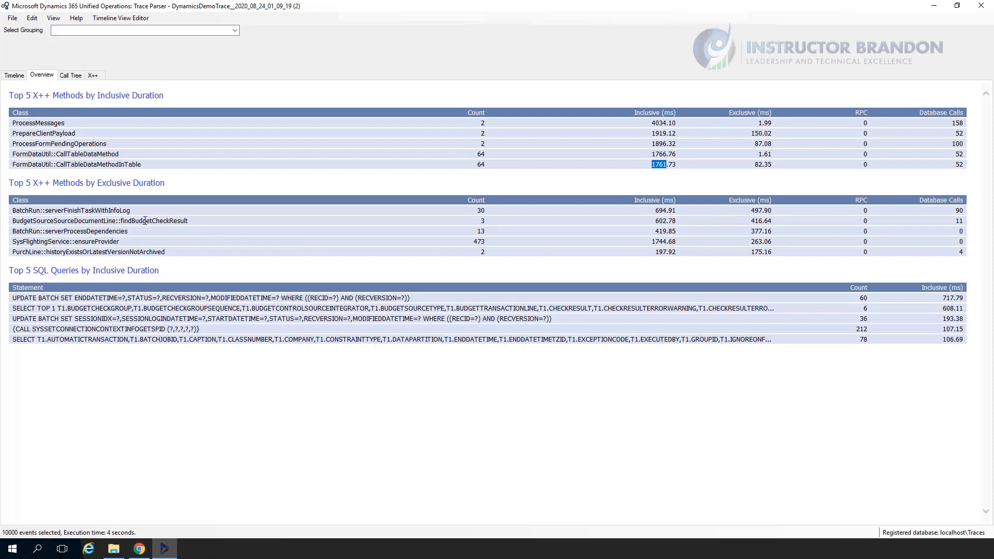
drag(138, 209, 34, 210)
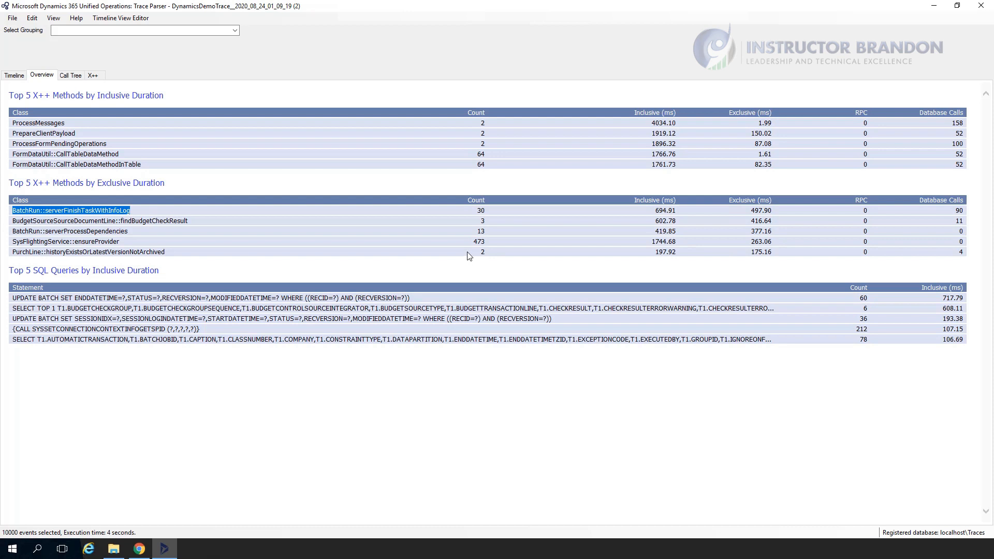
click(170, 257)
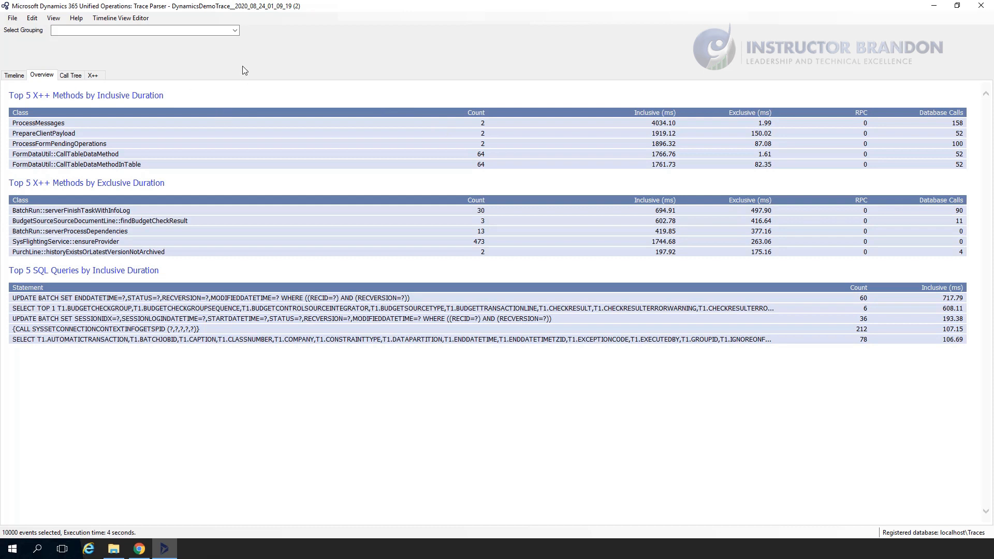
Select the OneBox grouping with the longest duration and read through the SQL code of its first SELECT T1.POPUP statement.
click(236, 31)
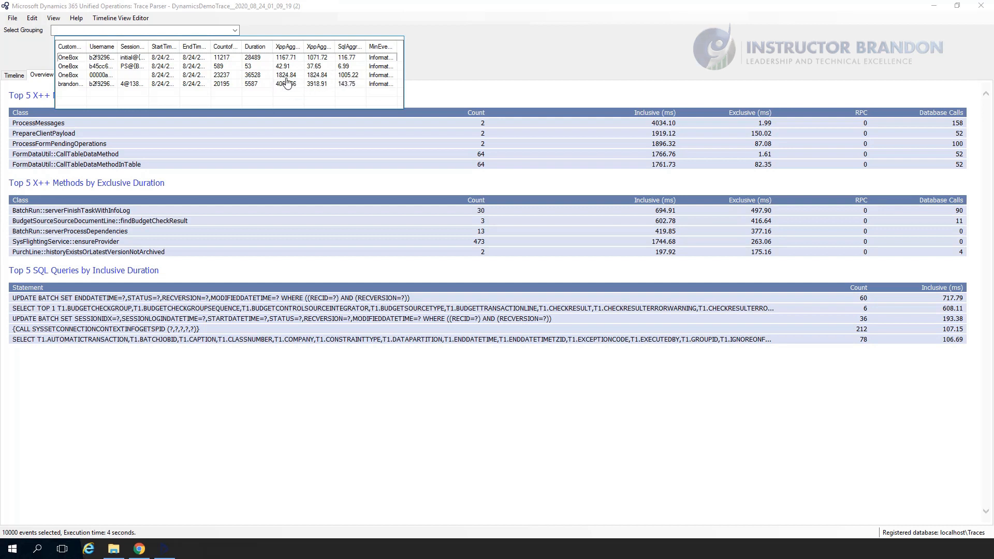
click(346, 76)
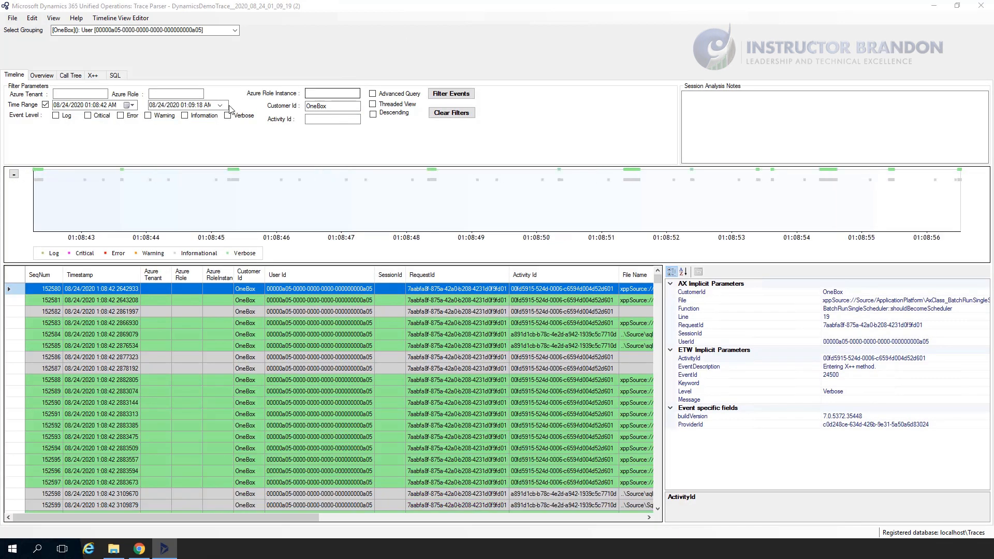
click(115, 76)
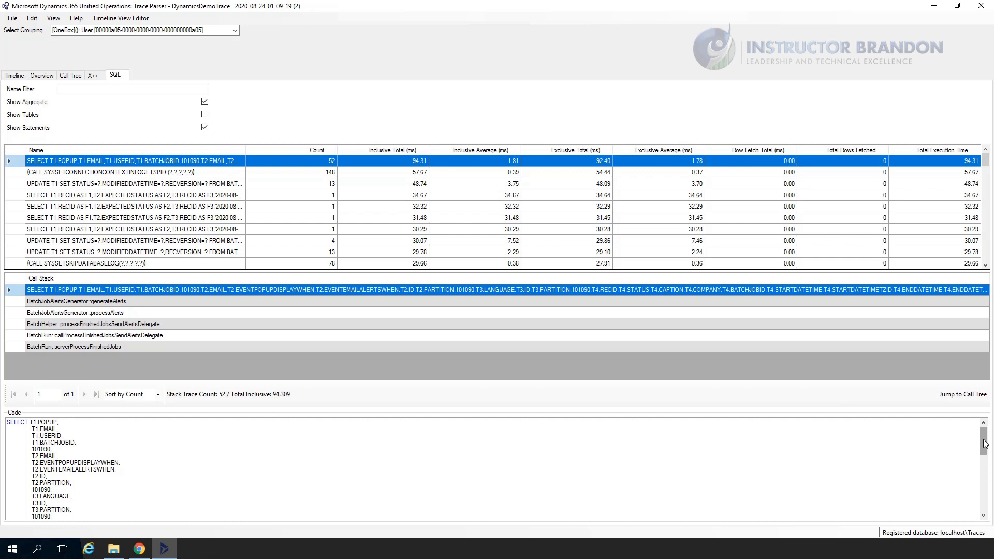
mouse_move(985, 443)
mouse_down()
mouse_move(985, 497)
mouse_move(985, 442)
mouse_up()
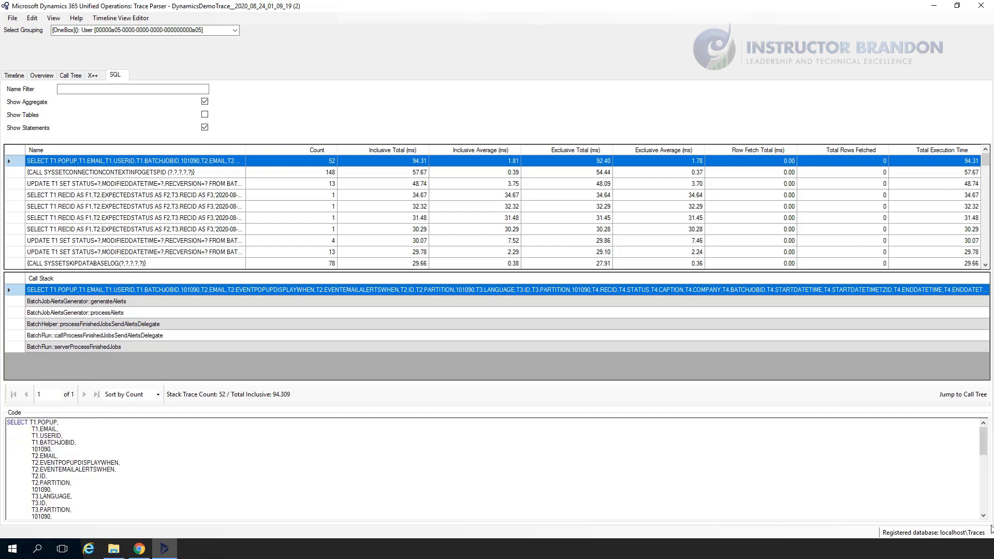
scroll(987, 504, down, 10)
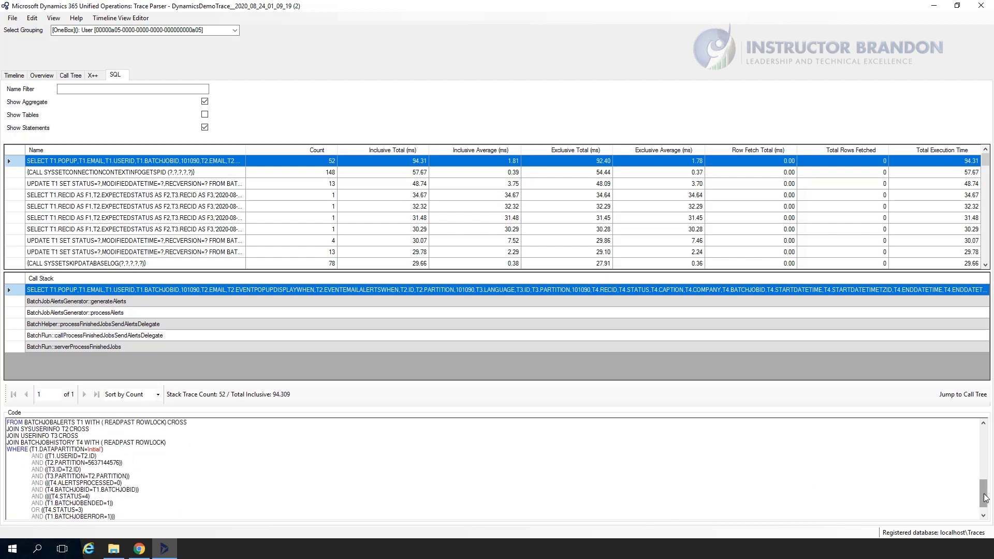
drag(985, 498, 990, 527)
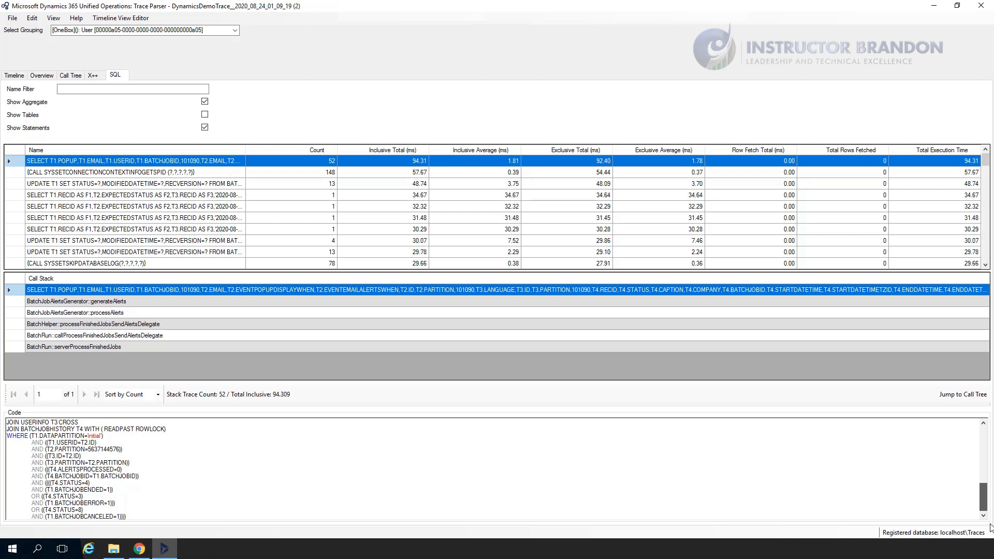
drag(991, 527, 371, 486)
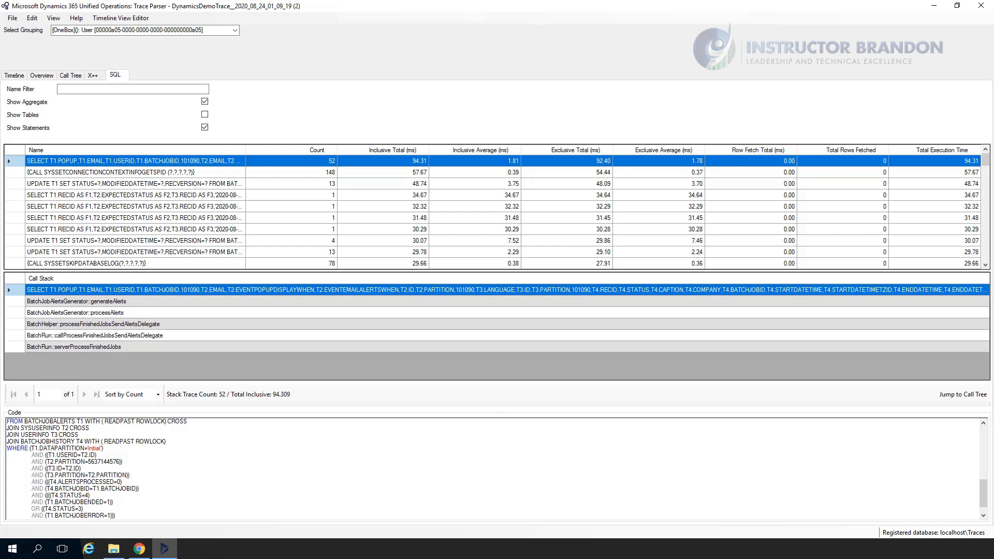
drag(987, 501, 985, 438)
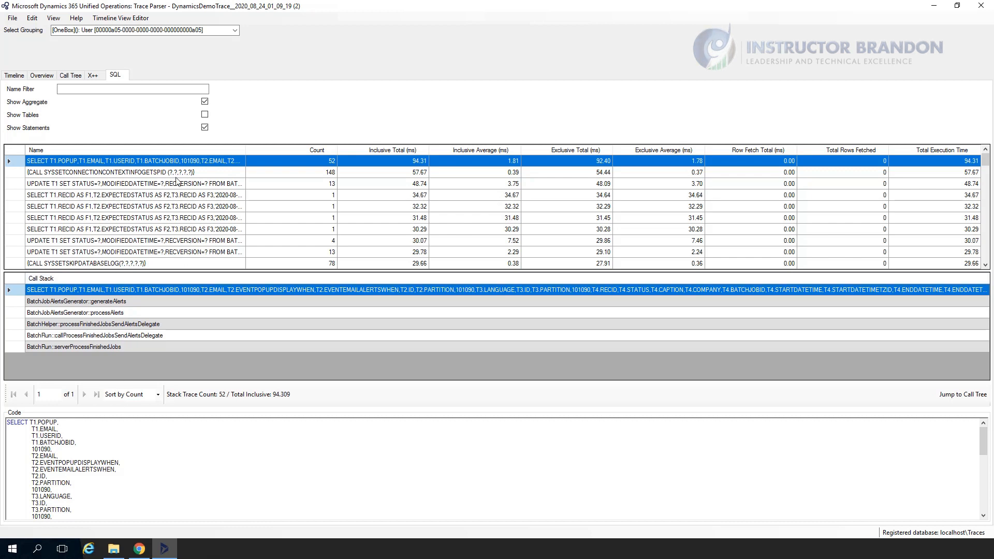
List the SQL results by table instead of by statement, sort them by name and look through the tables.
click(204, 115)
click(104, 148)
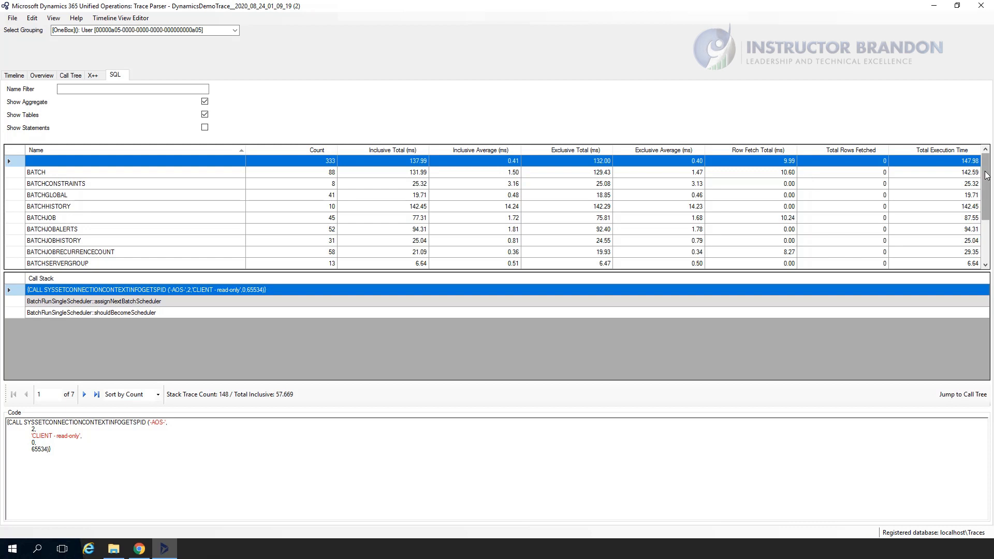
drag(987, 176, 993, 290)
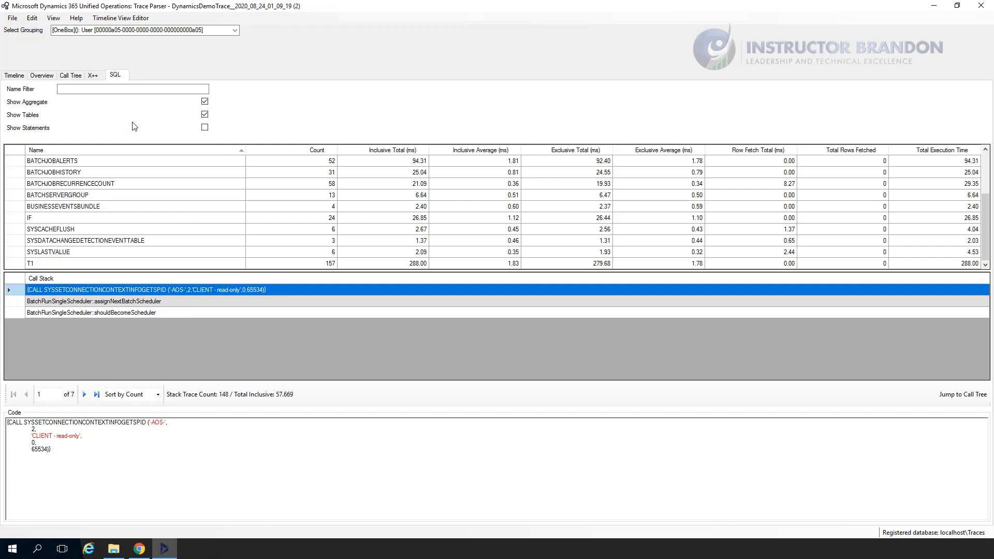
Inspect the code behind BatchRunSingleScheduler::processReadyBatch and the UPDATE T1 statements below it in the call tree.
click(70, 76)
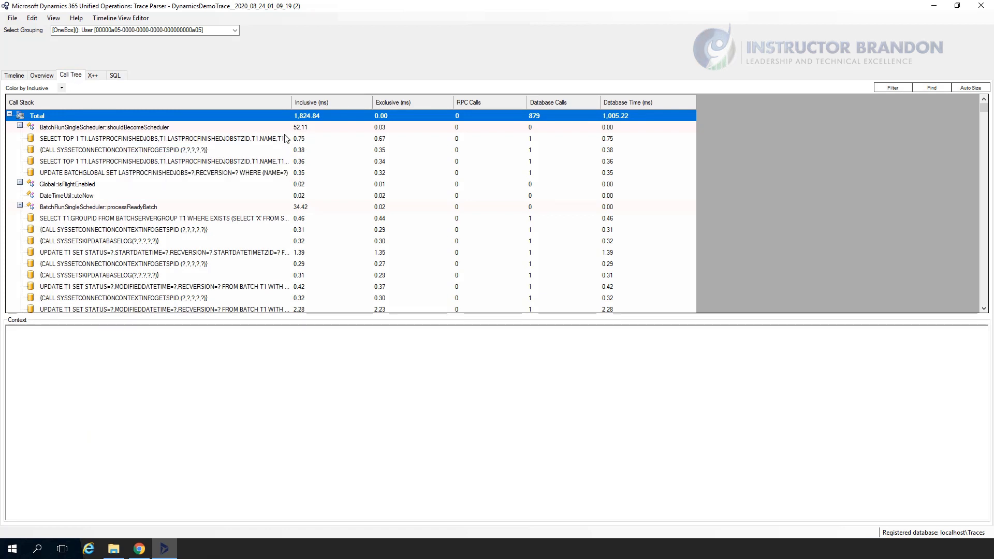
click(123, 209)
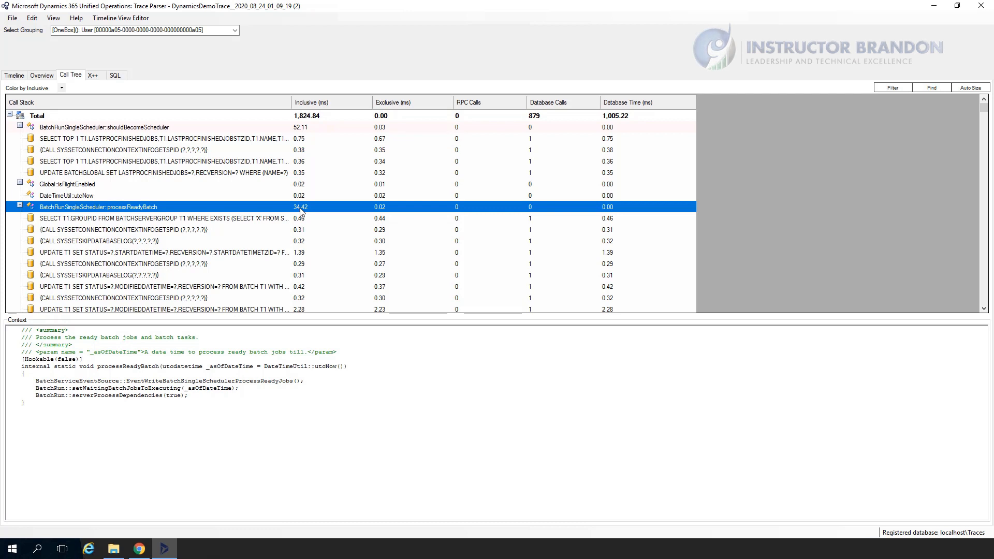
click(207, 253)
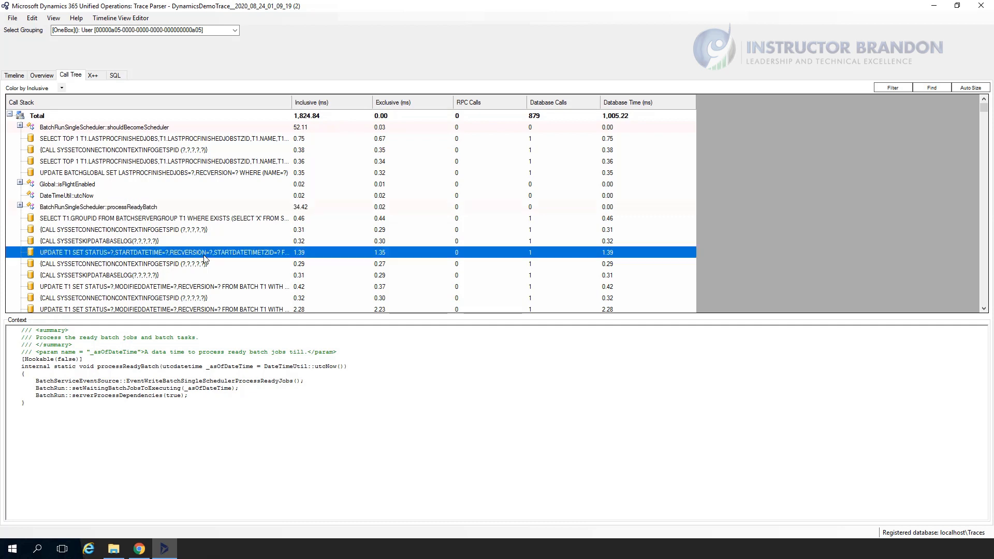
click(201, 288)
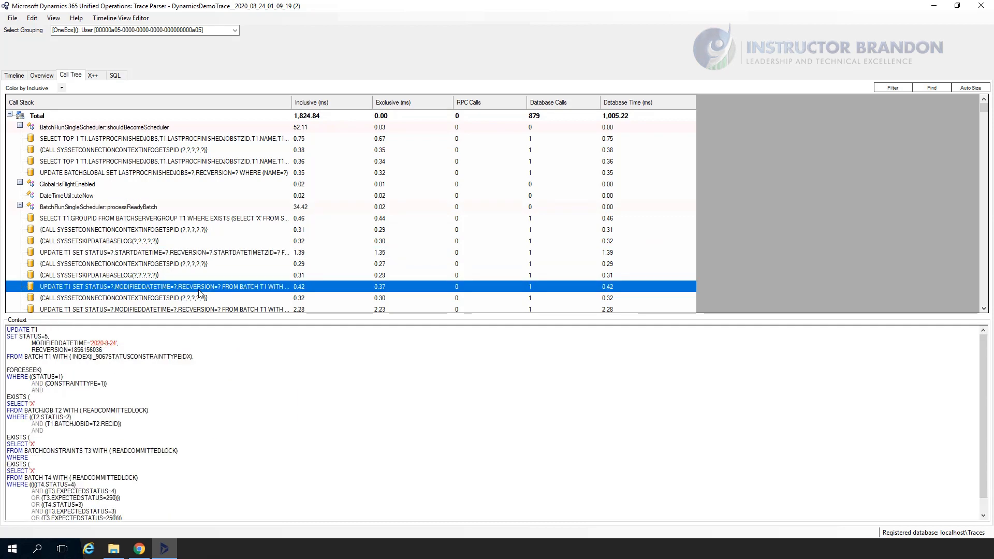
Step through the subsequent call tree entries, past BatchRun::serverProcessFinishedJobs, and examine the code context of each.
key(Down)
key(Down)
key(Down)
key(Down)
key(Down)
key(Down)
key(Down)
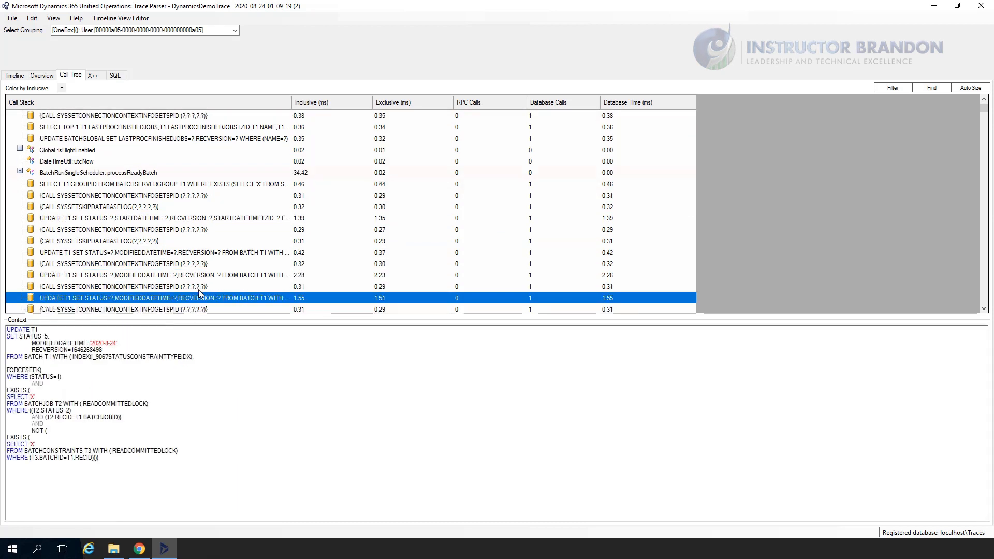
key(Down)
key(Down)
key(Down)
key(Down)
key(Down)
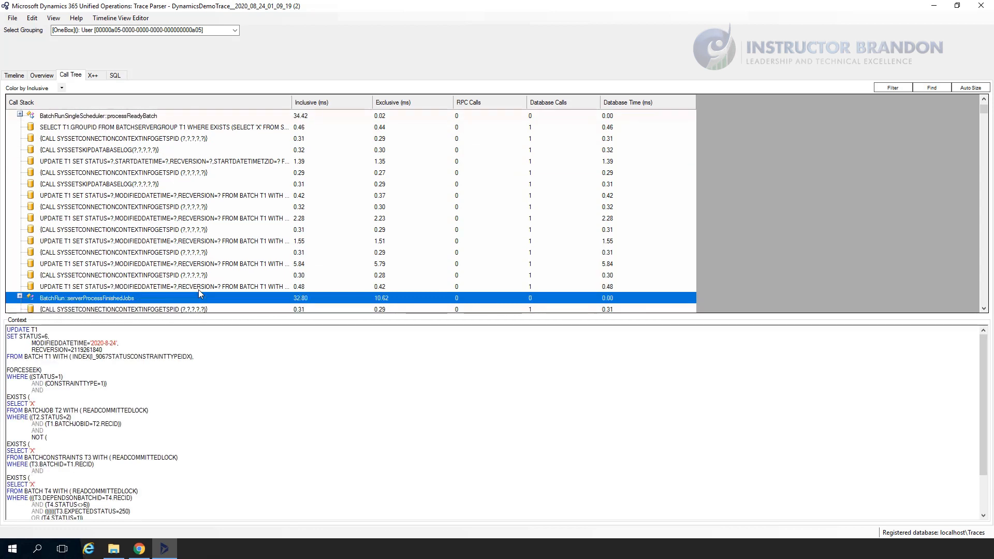
key(Down)
key(Down)
key(Down)
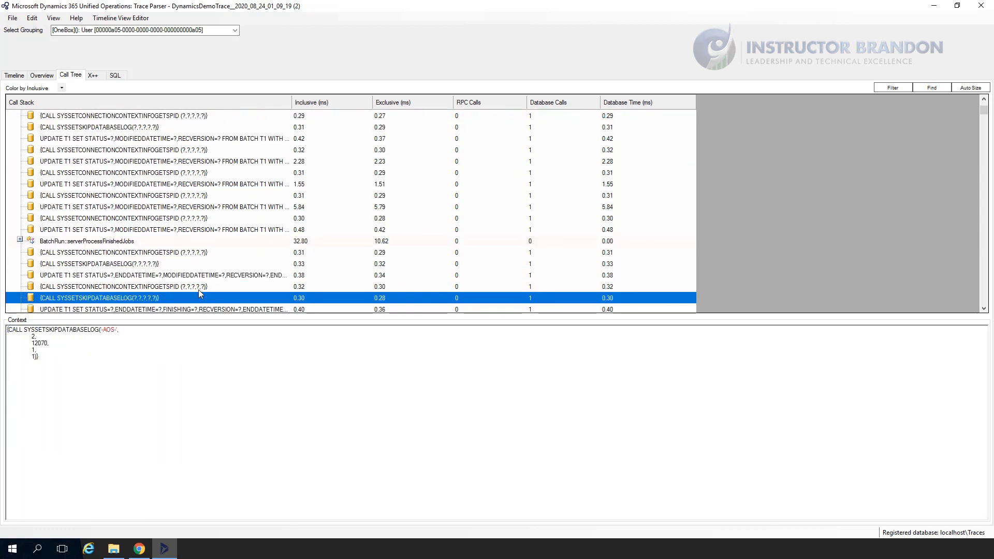
key(Down)
key(Down)
key(Down)
key(Down)
key(Down)
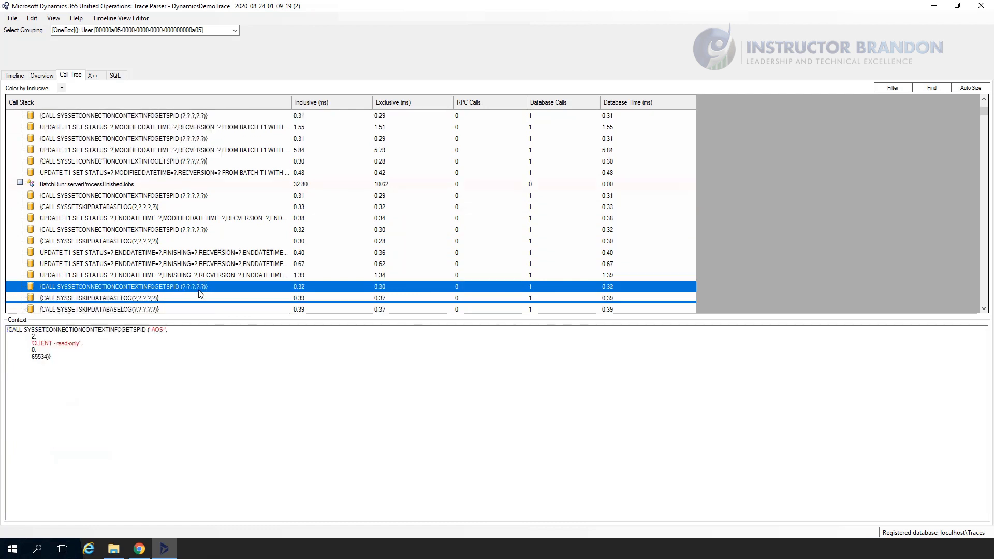
key(Down)
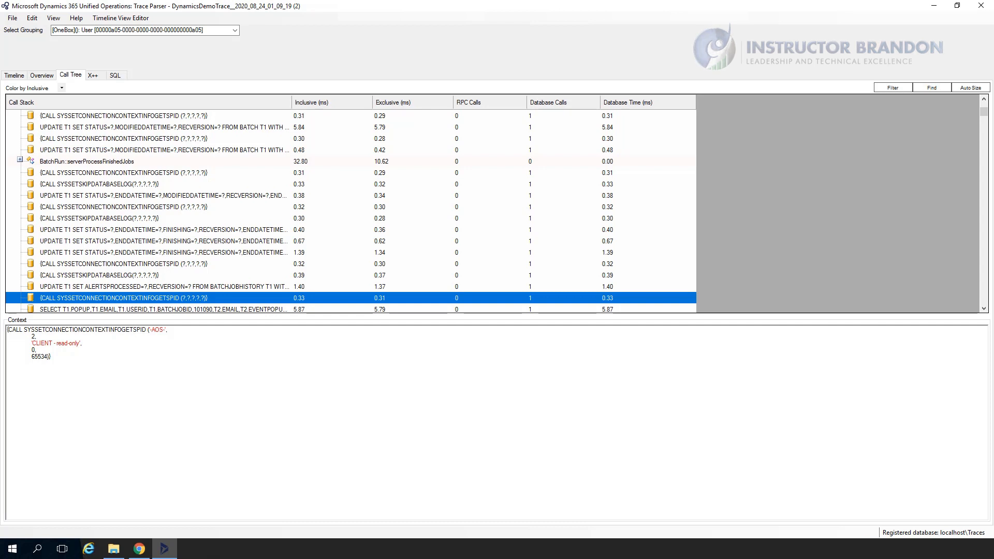
Examine the X++ call stack of Global::isFlightEnabled and the code of its entries down to BatchRun::getPendingCancellationTasks.
click(93, 75)
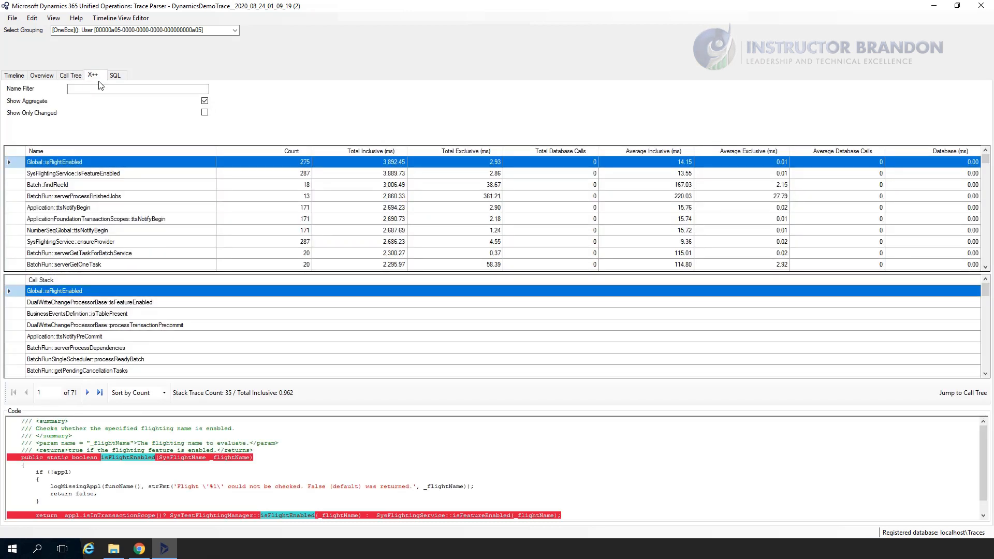
click(80, 304)
click(80, 314)
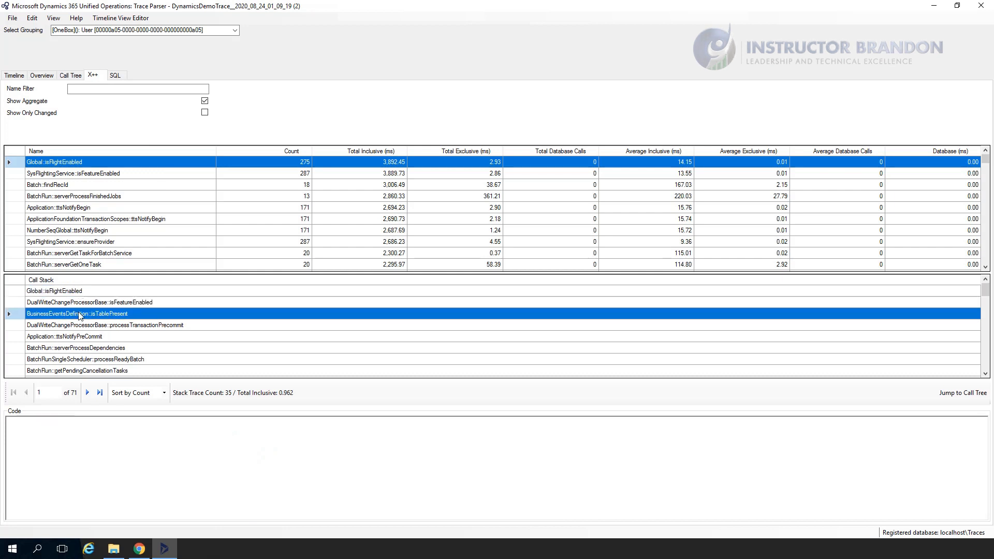
click(83, 337)
click(87, 361)
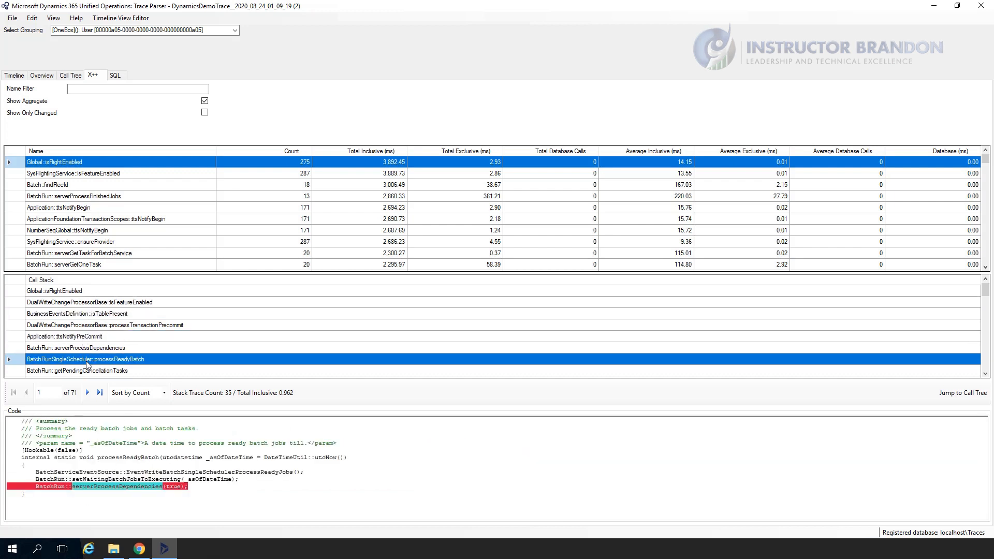
click(92, 371)
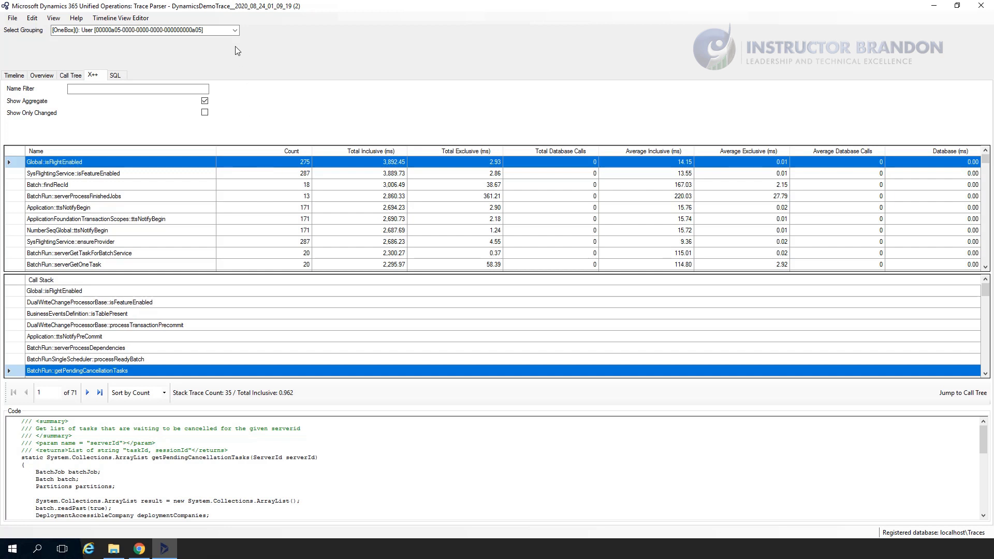
Switch to the only non-OneBox grouping, view its call tree, and select ProcessFormPendingOperations among its X++ methods.
click(235, 30)
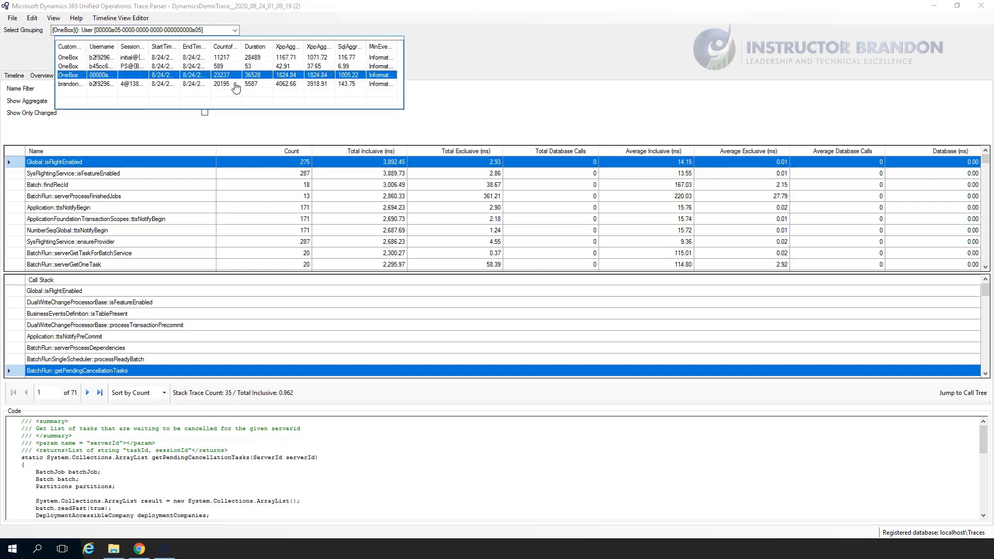
click(289, 86)
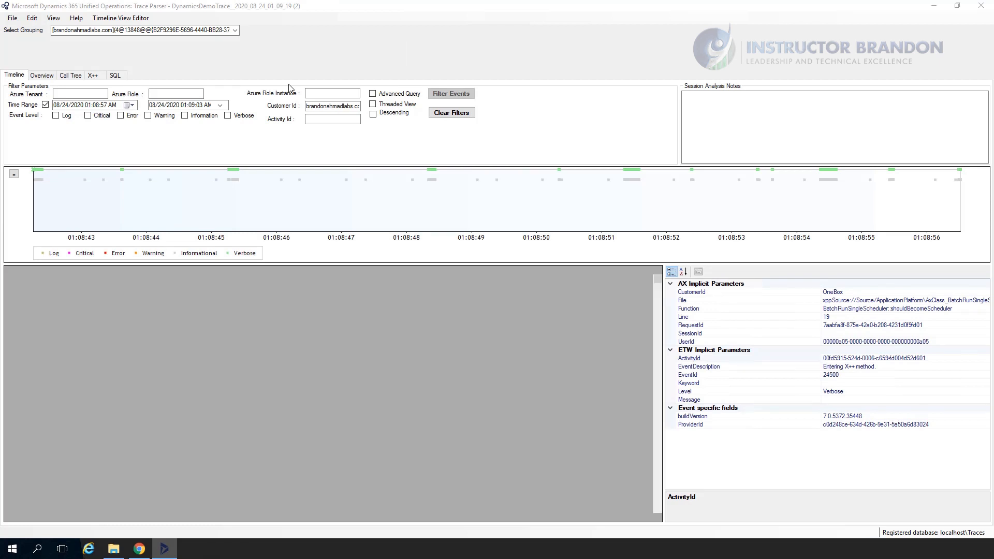
click(74, 77)
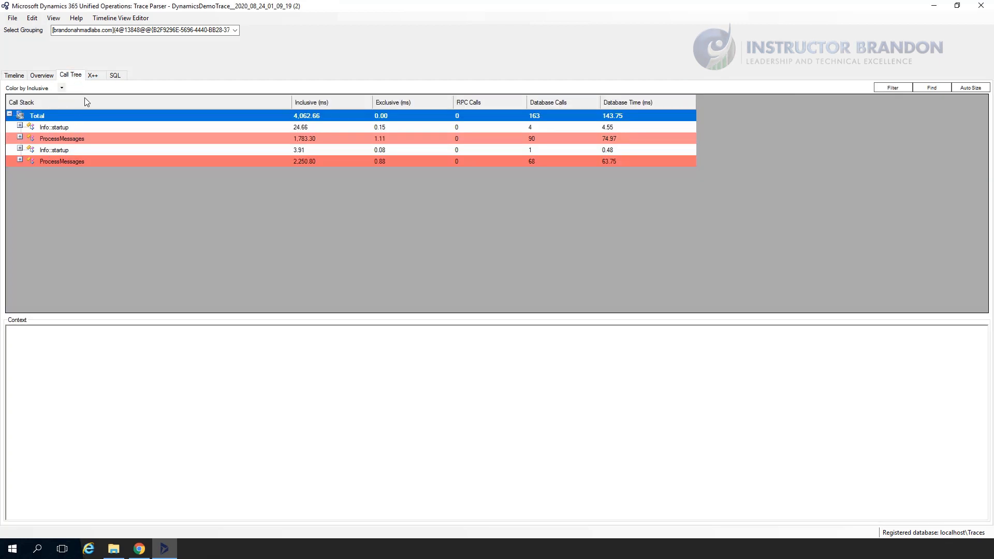
click(90, 77)
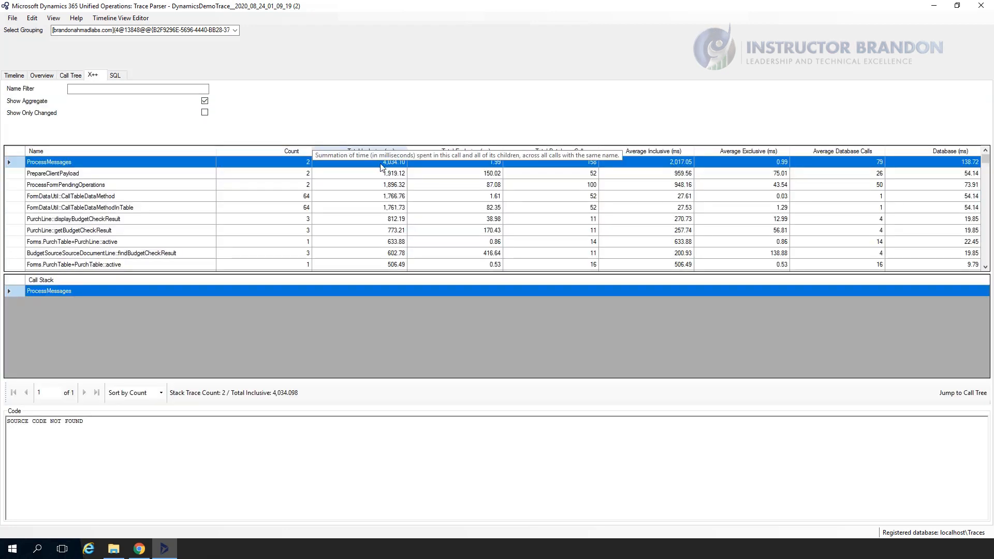
click(356, 184)
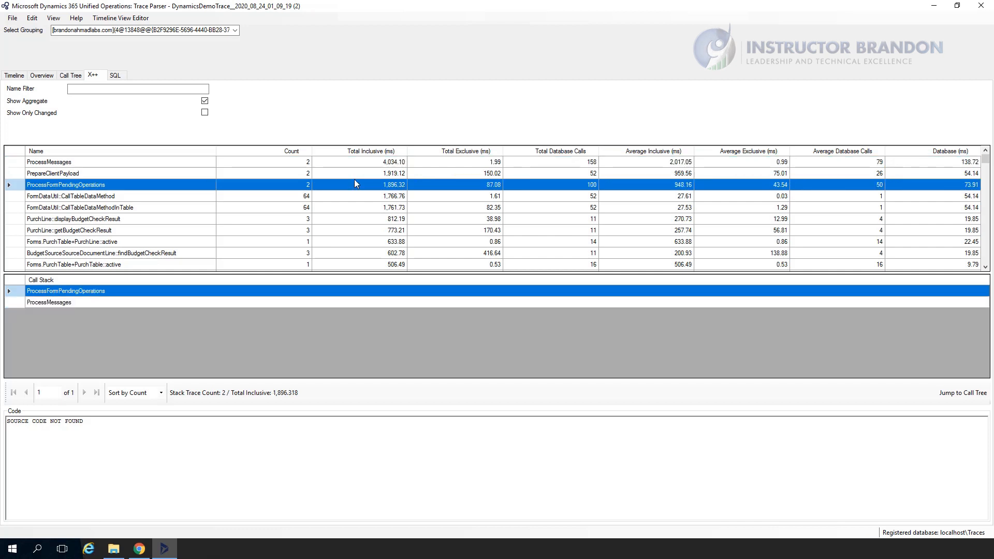
View the code of PurchLine::displayBudgetCheckResult in the X++ methods, and expand the first ProcessMessages entry in the call tree.
click(282, 220)
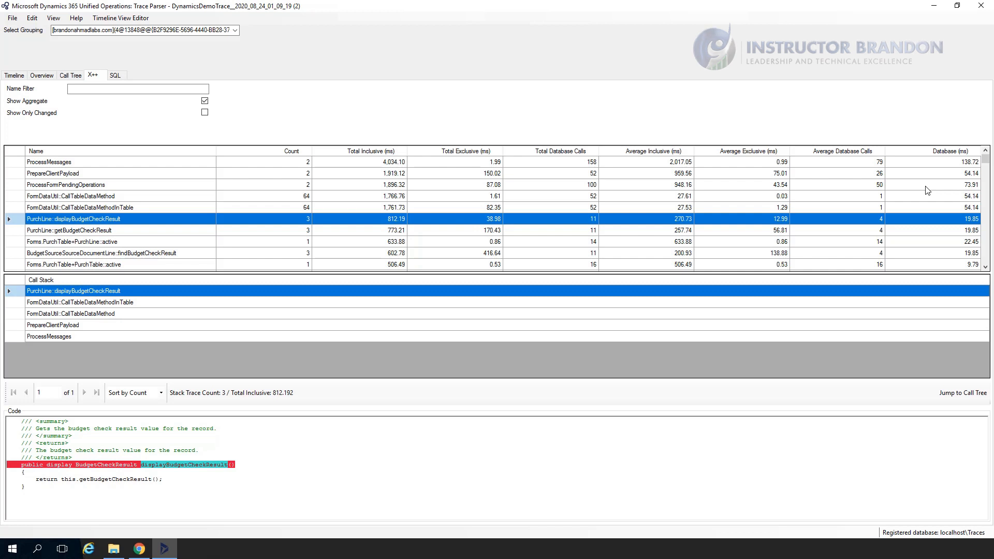
click(71, 75)
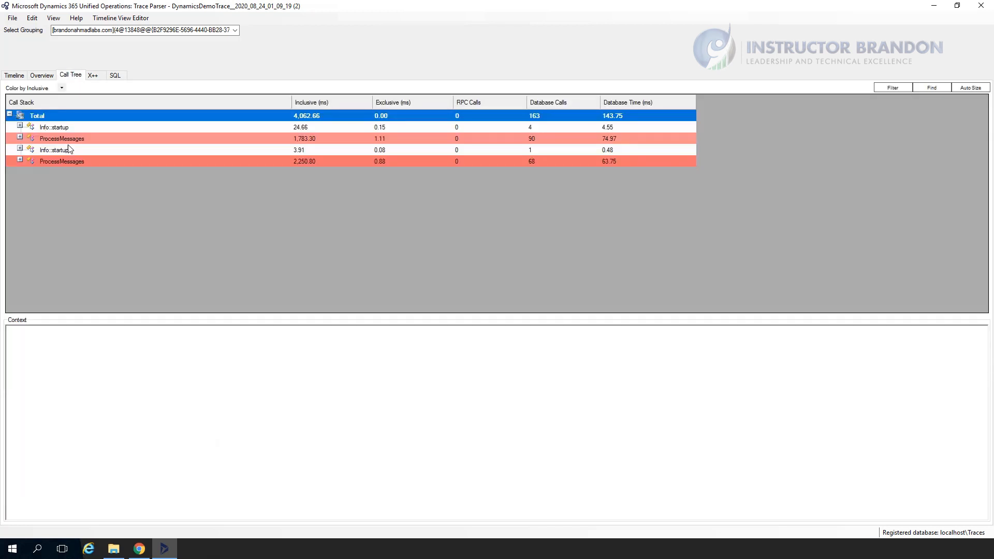
click(19, 137)
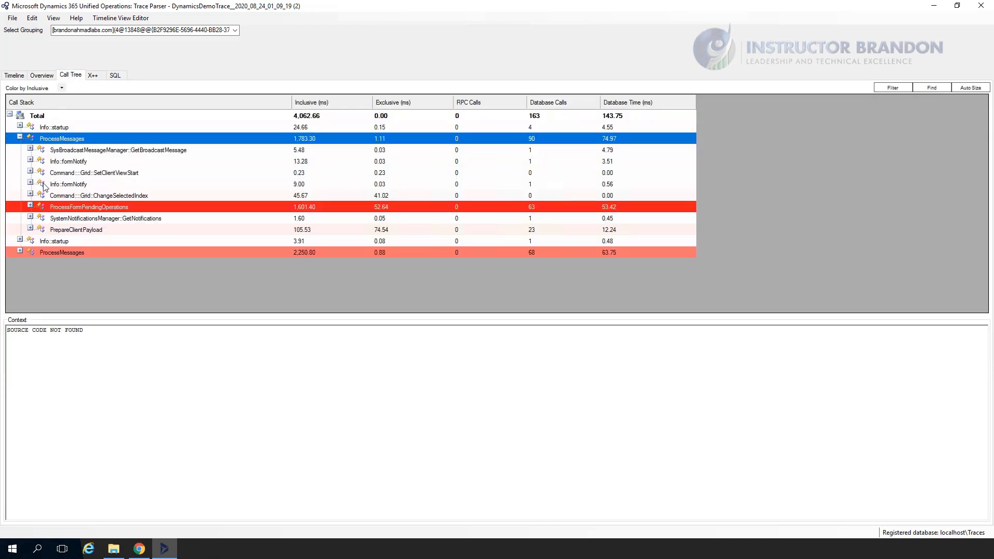
Expand Command::Grid::SetClientViewStart and the second Info::formNotify entry, including its Info::activate and Docu::docu_reSearchSubscriber calls.
click(30, 172)
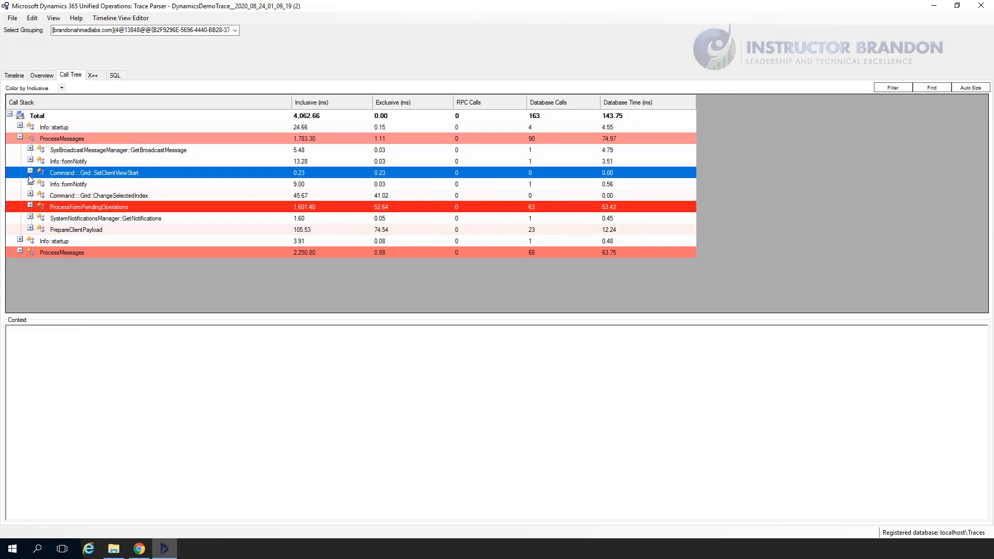
click(30, 183)
click(41, 194)
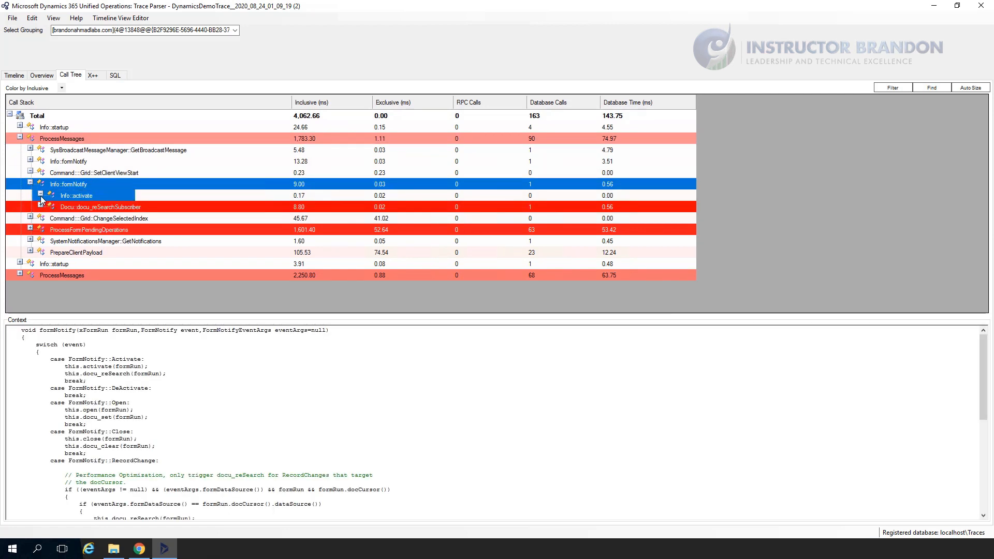
click(41, 217)
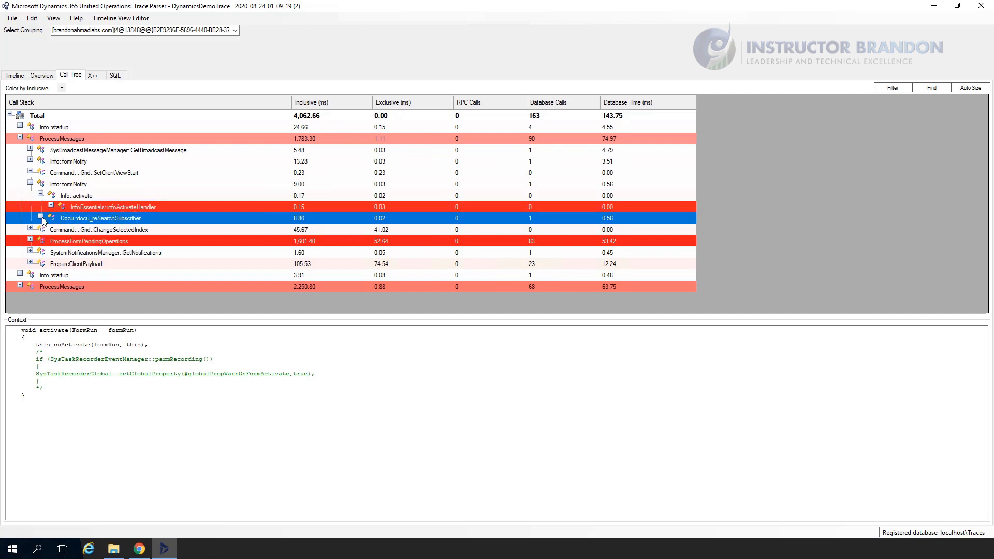
Inspect the code of InfoEssentials::infoActivateHandler, Docu::docu_reSearchSubscriber and Docu::Instance under the second Info::formNotify.
click(68, 231)
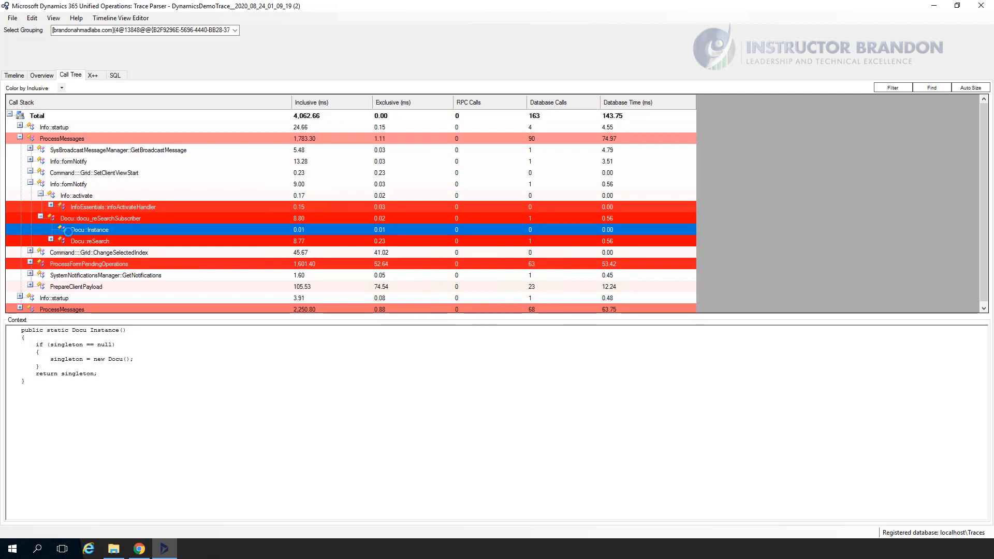
click(93, 207)
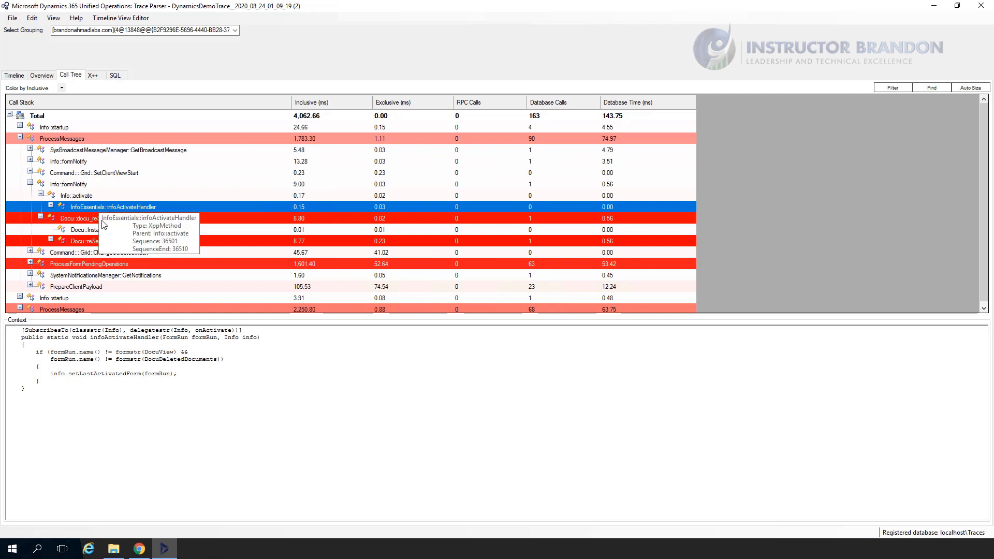
click(101, 217)
click(101, 232)
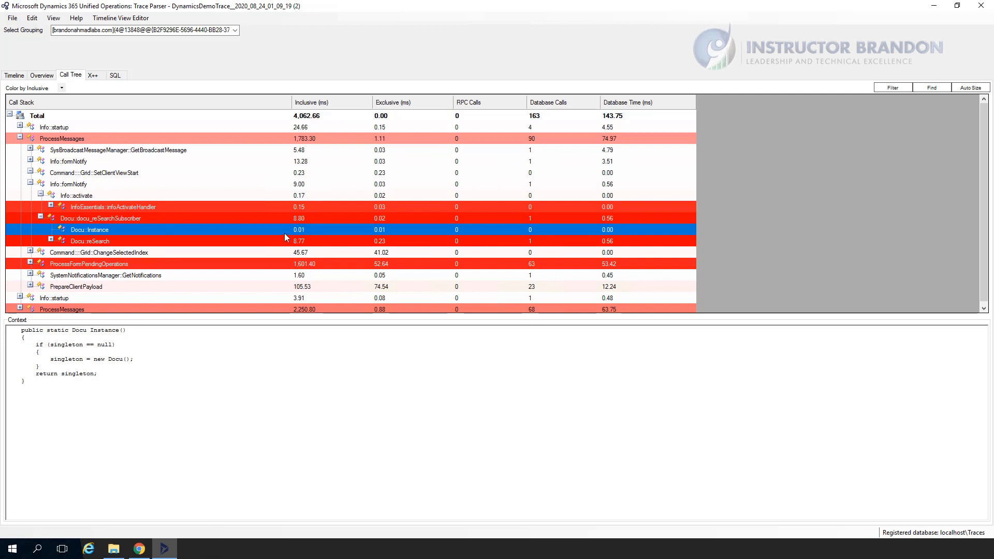
Review the trace's timeline and its overview of top SQL queries, and return to the call tree.
click(16, 76)
click(47, 78)
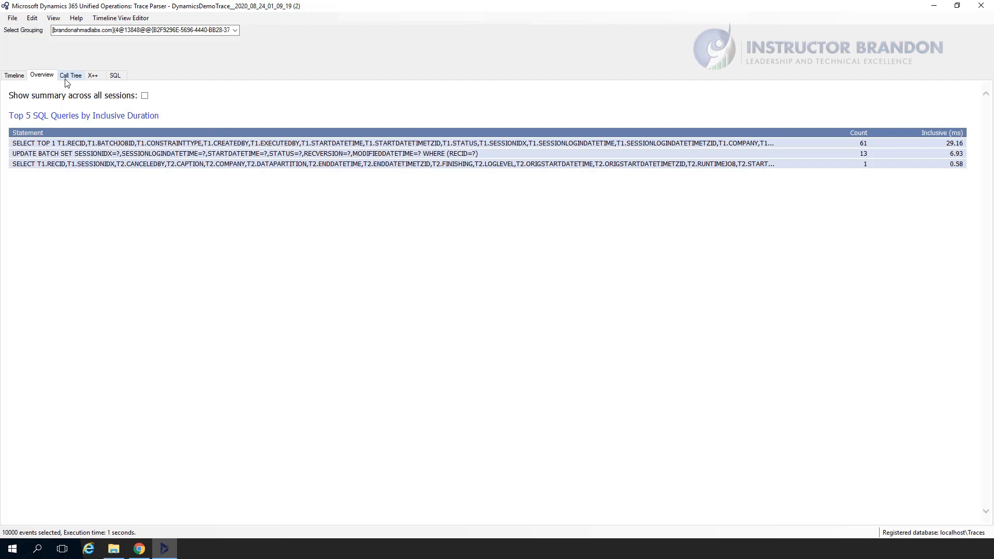
click(67, 77)
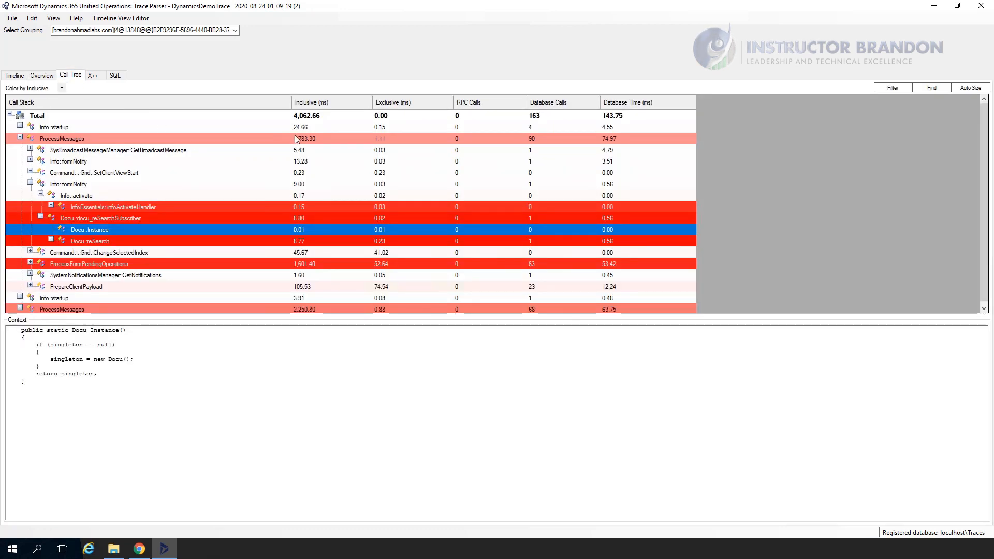
Examine the code context of the ProcessMessages child calls from SysBroadcastMessageManager::GetBroadcastMessage down to Docu::Instance.
click(250, 151)
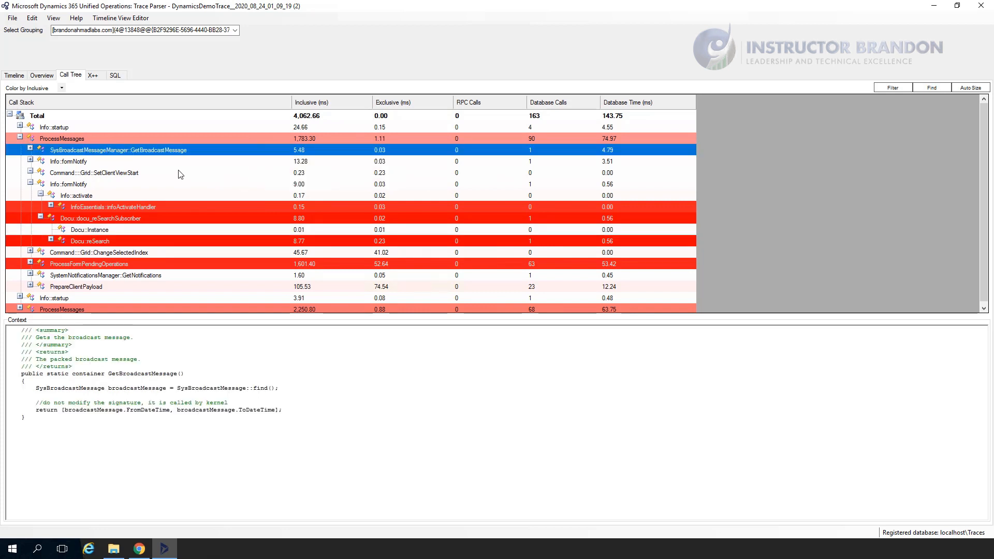
click(162, 163)
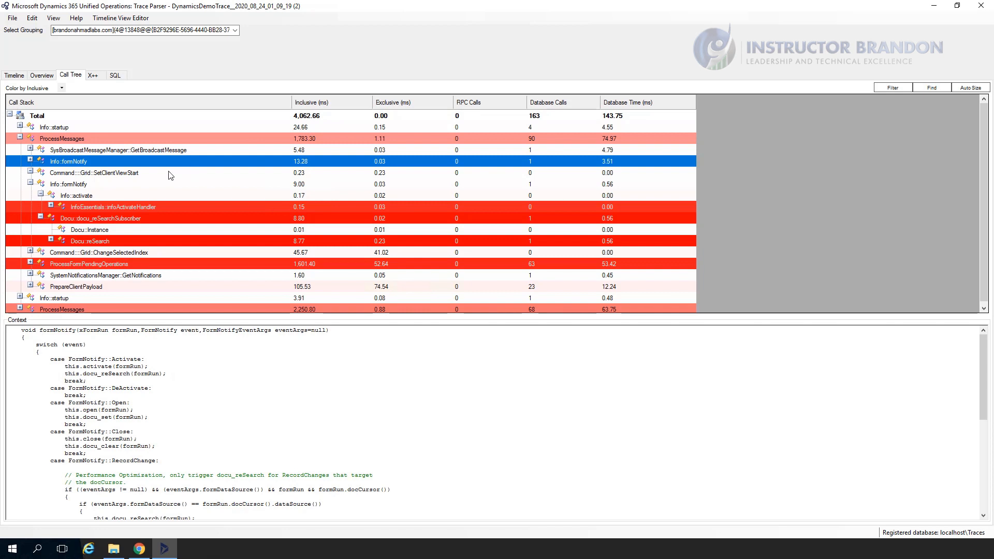
click(168, 176)
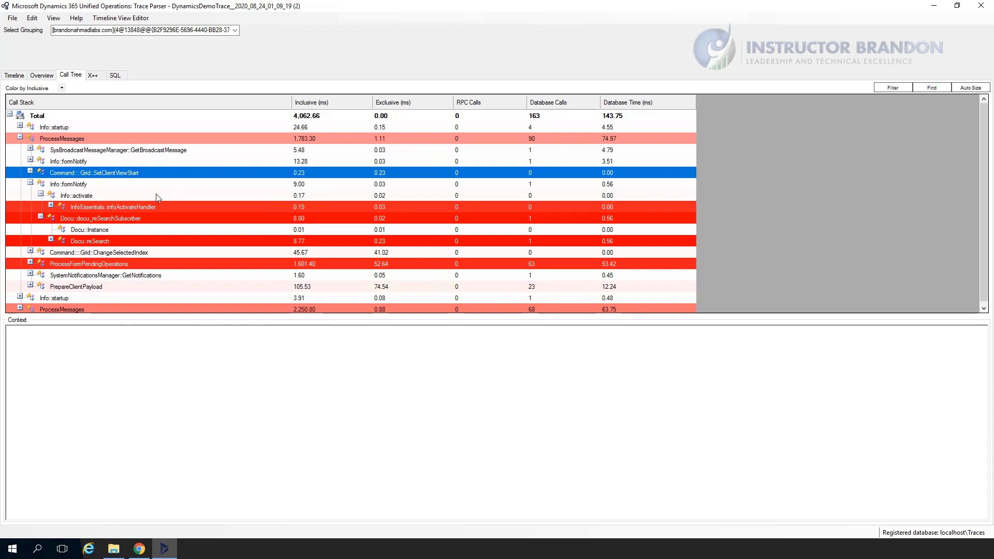
click(156, 194)
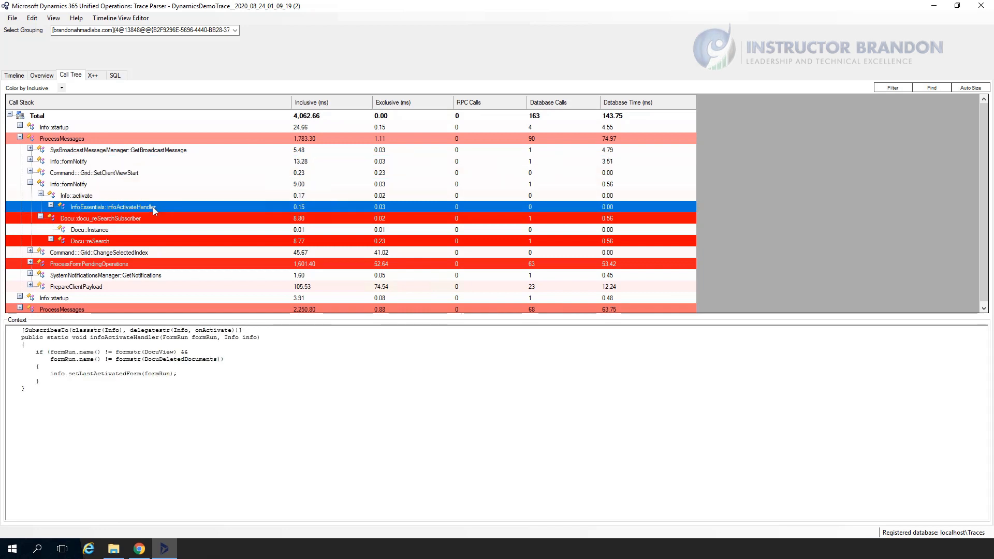
click(128, 227)
click(126, 221)
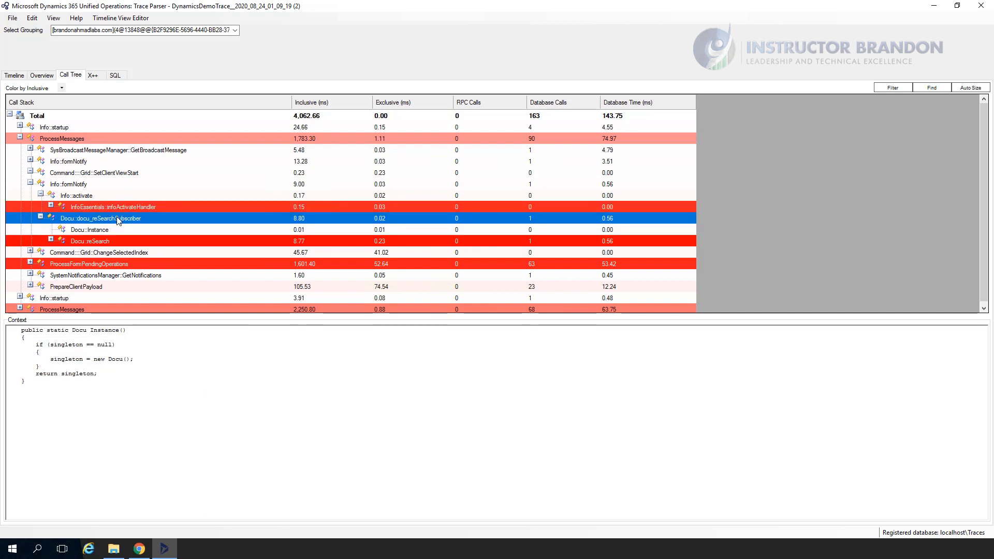
click(117, 234)
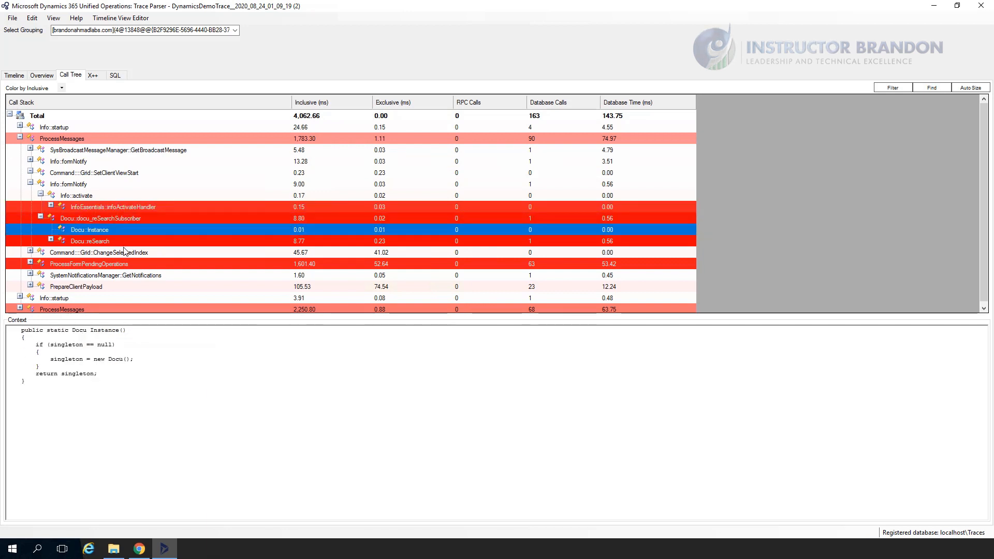
Expand Docu::reSearch and step through its child calls from xFormRun::name to Docu::calcAttachCount, examining each one's code.
click(51, 239)
click(97, 253)
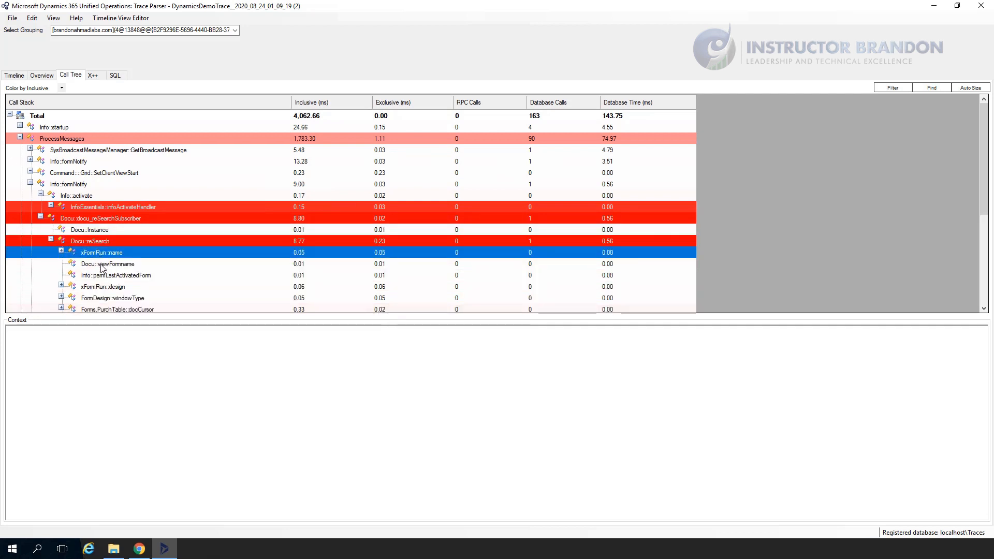
click(102, 265)
key(Down)
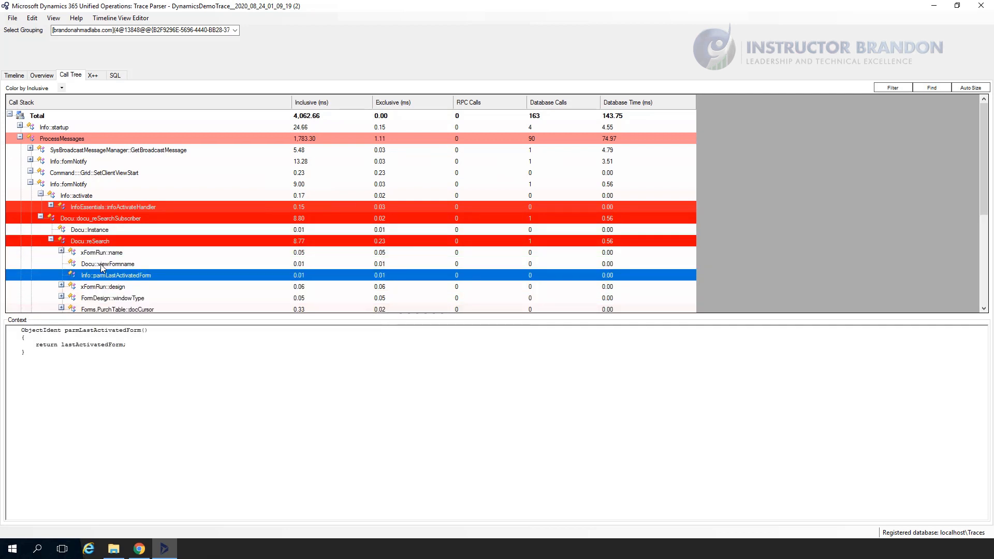
key(Down)
key(Down)
key(Down)
key(Down)
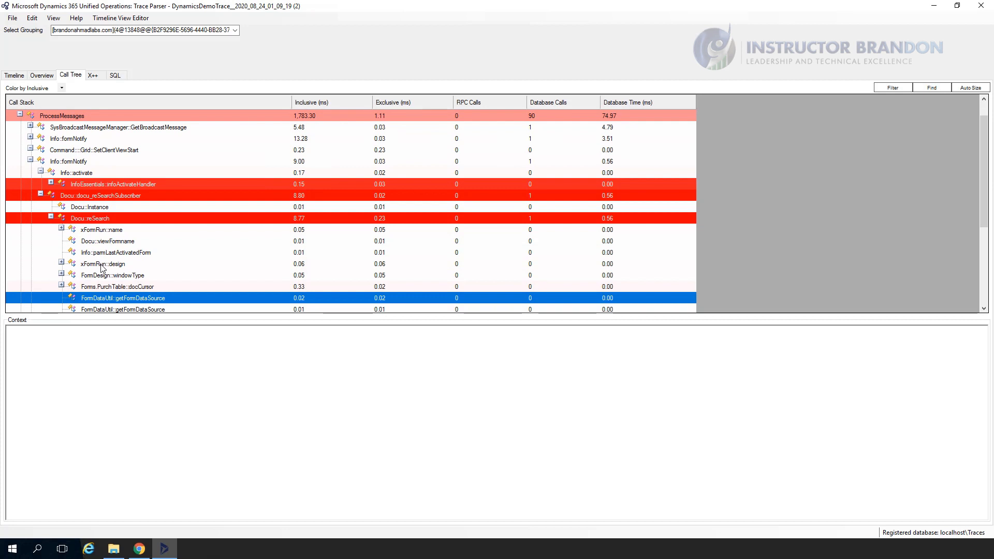
key(Down)
key(Down)
key(Down)
key(Down)
key(Down)
key(Down)
key(Down)
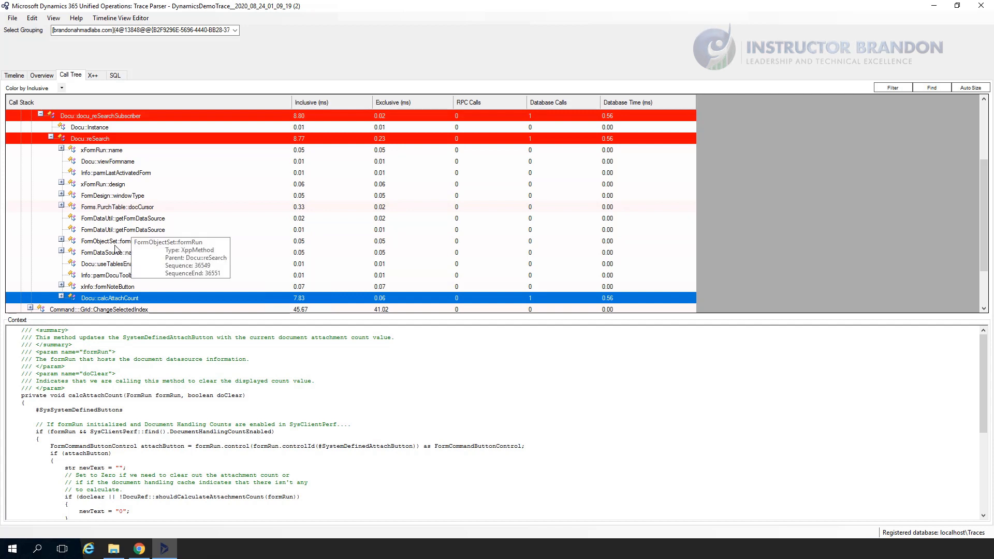
Collapse Docu::reSearch and expand SysBroadcastMessageManager::GetBroadcastMessage down to the SQL statement under SysBroadcastMessage::find.
click(51, 137)
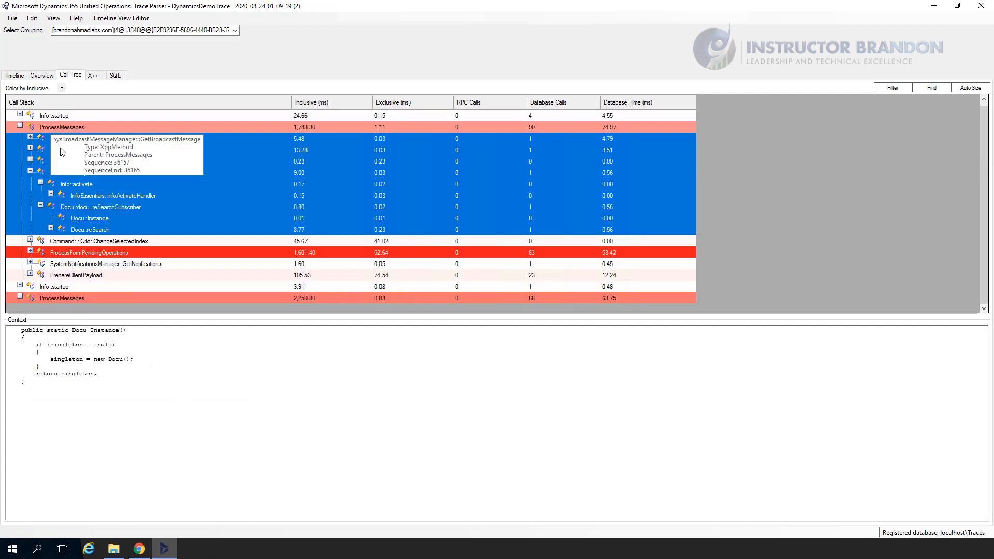
click(63, 140)
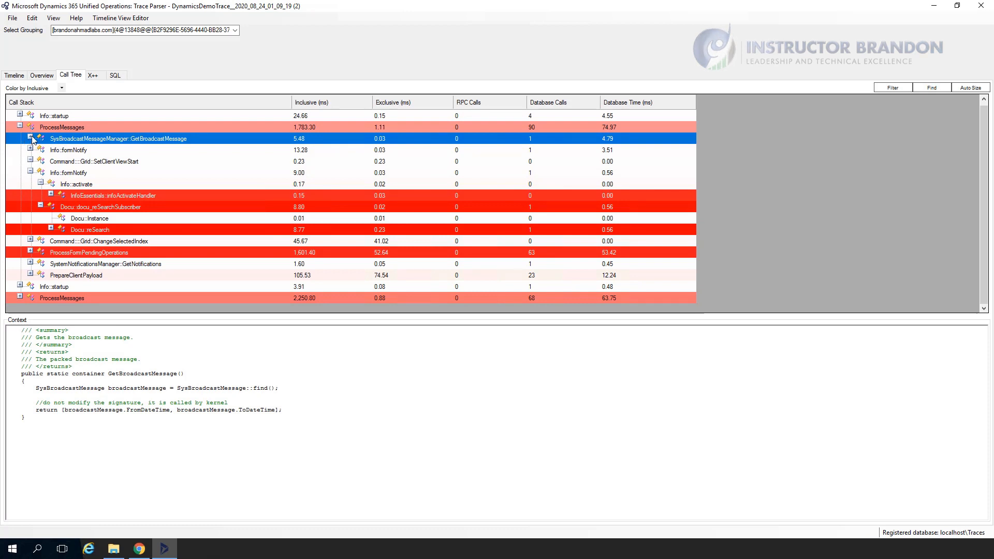
click(31, 136)
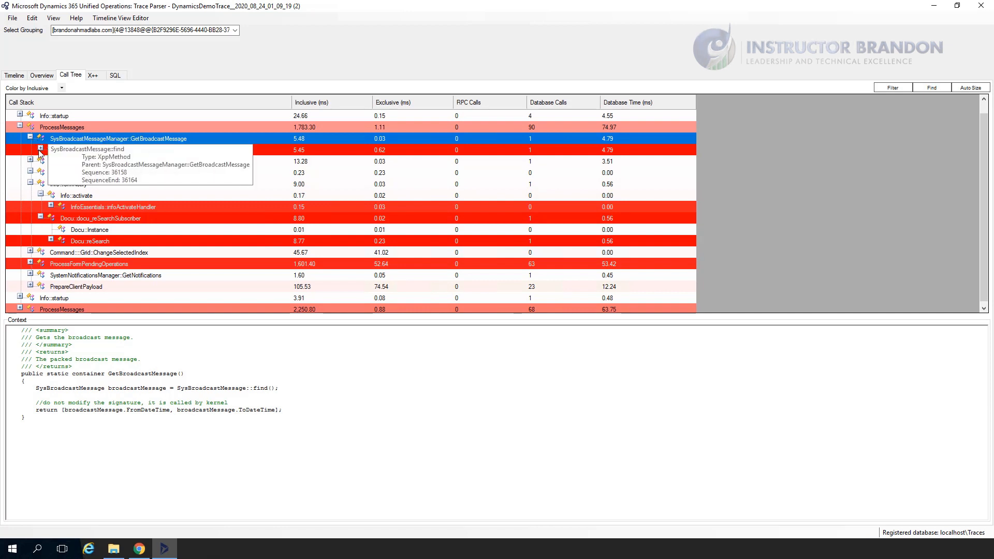
click(40, 149)
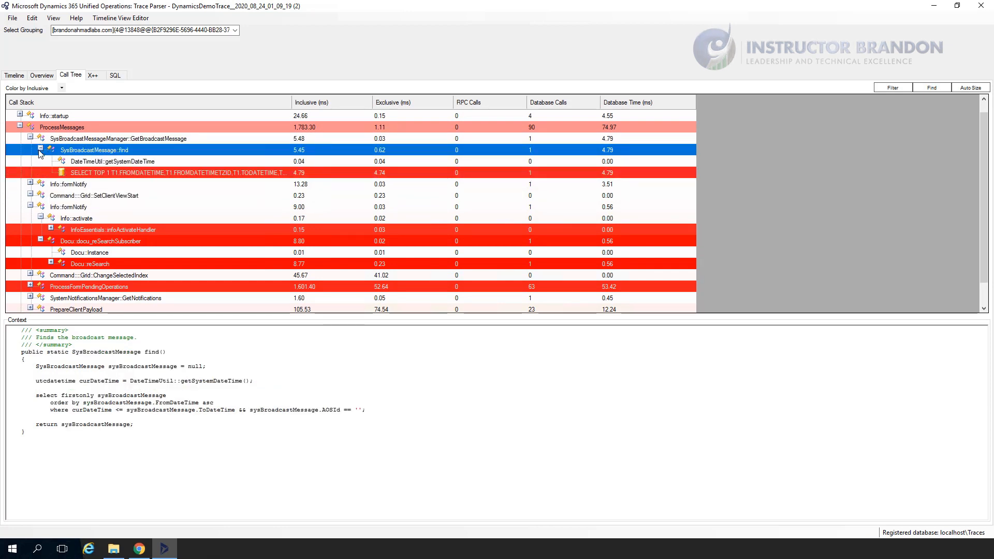